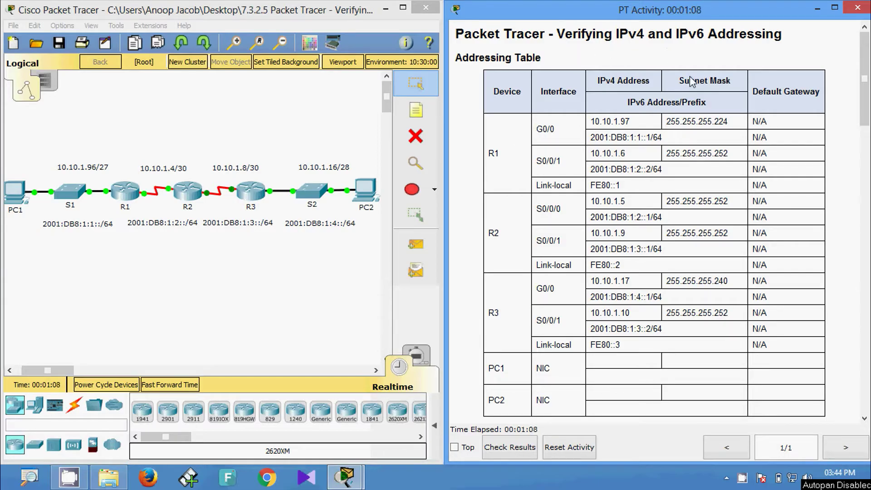
Run ipconfig /all in the command prompt of PC1 in the Packet Tracer topology
scroll(622, 237, down, 6)
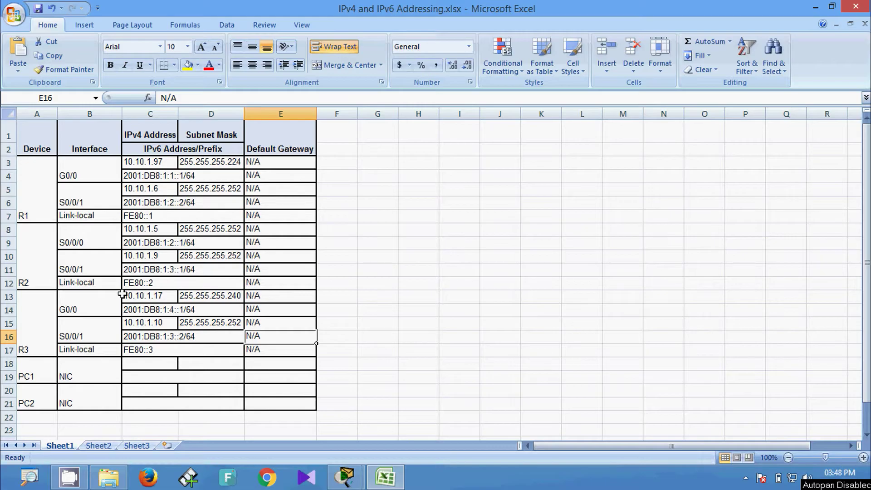
click(816, 7)
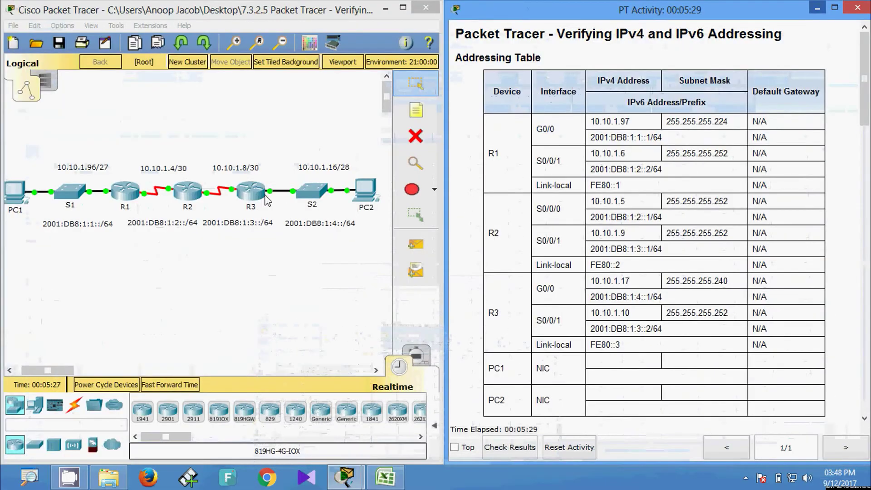
click(19, 196)
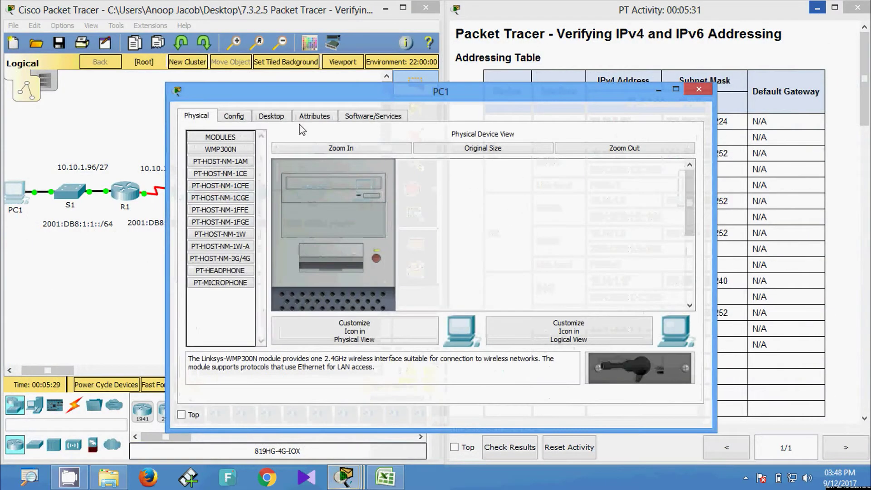
click(268, 116)
click(516, 182)
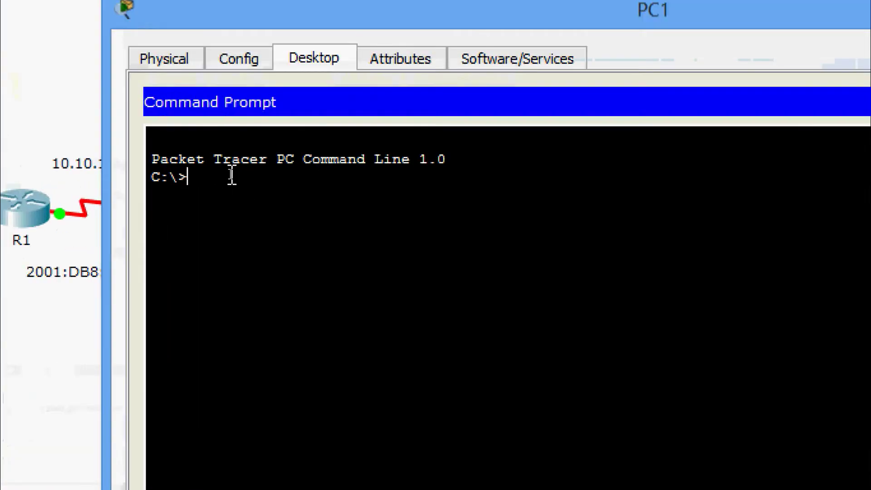
text(ipconfig /)
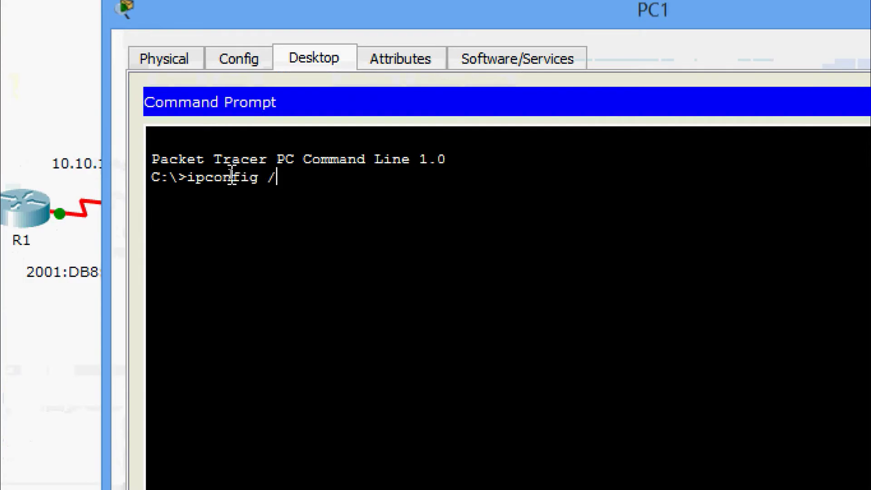
text(all)
key(Return)
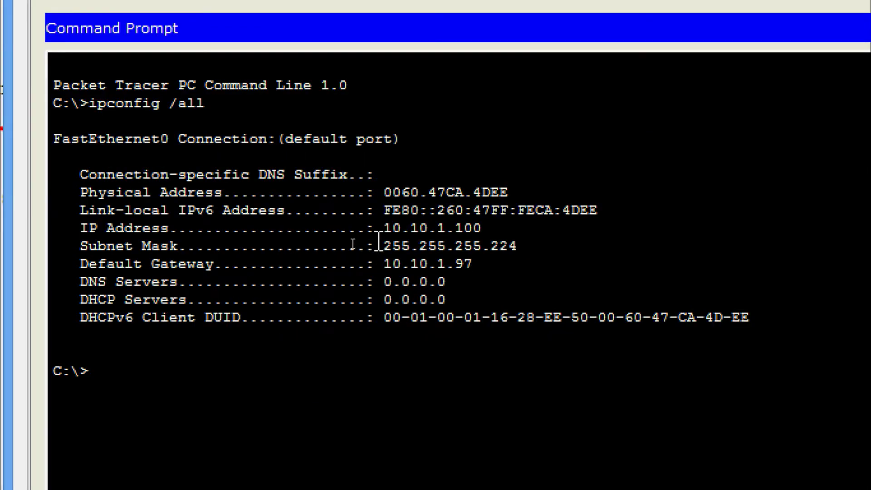
Highlight the IPv4 address, subnet mask and default gateway in PC1's ipconfig output
drag(377, 231, 486, 225)
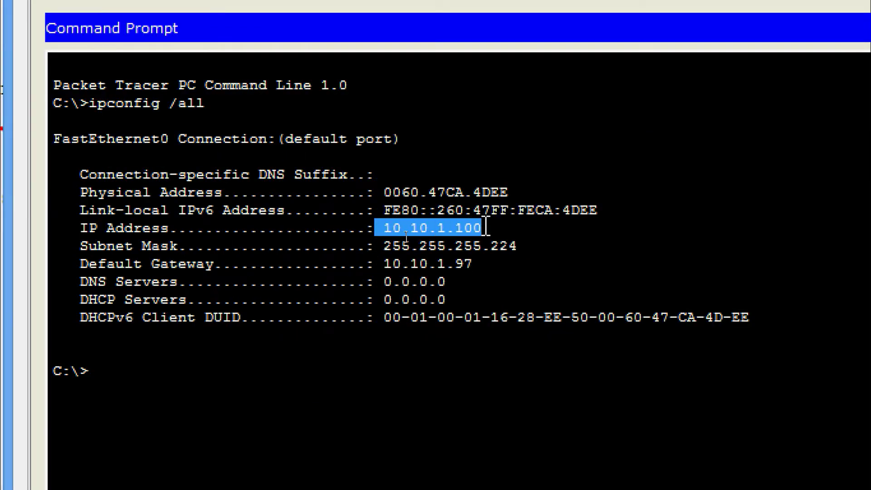
drag(375, 245, 526, 244)
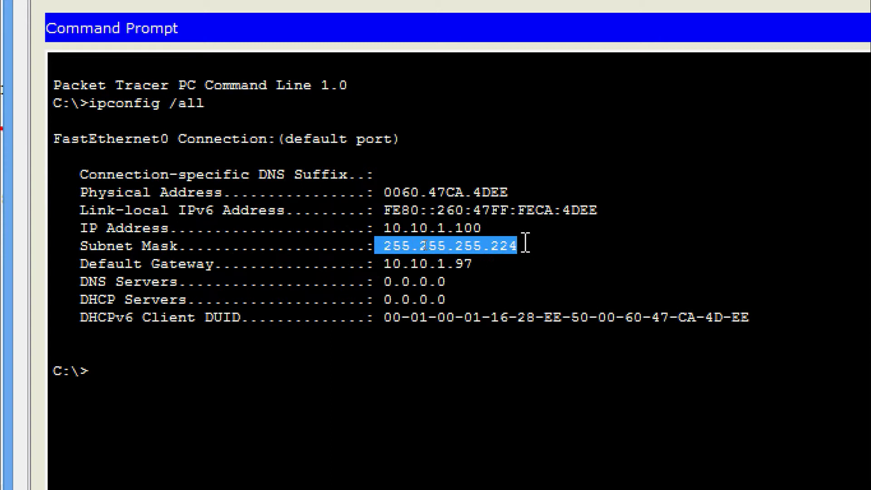
drag(376, 264, 498, 259)
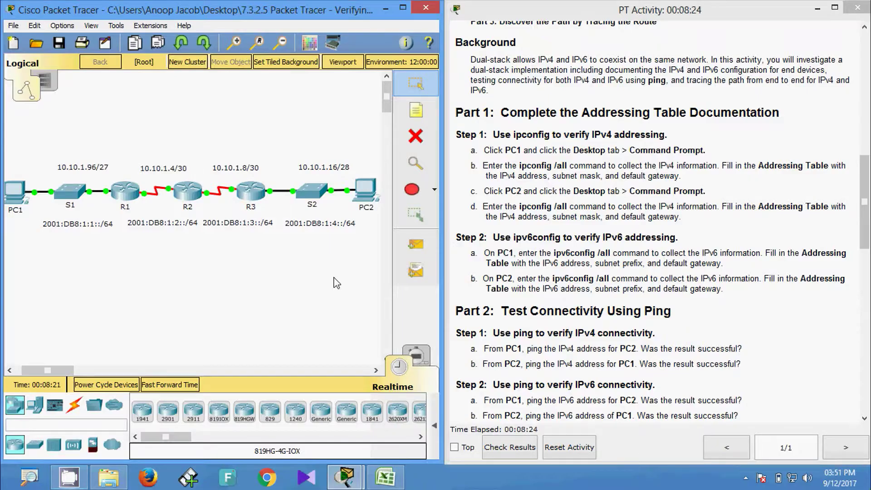
Run ipconfig /all in the command prompt of PC2
click(367, 195)
click(278, 119)
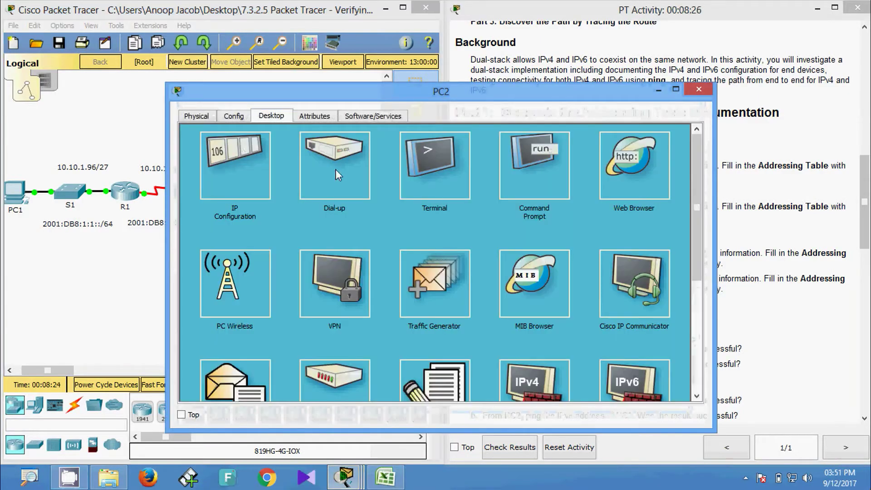
click(526, 172)
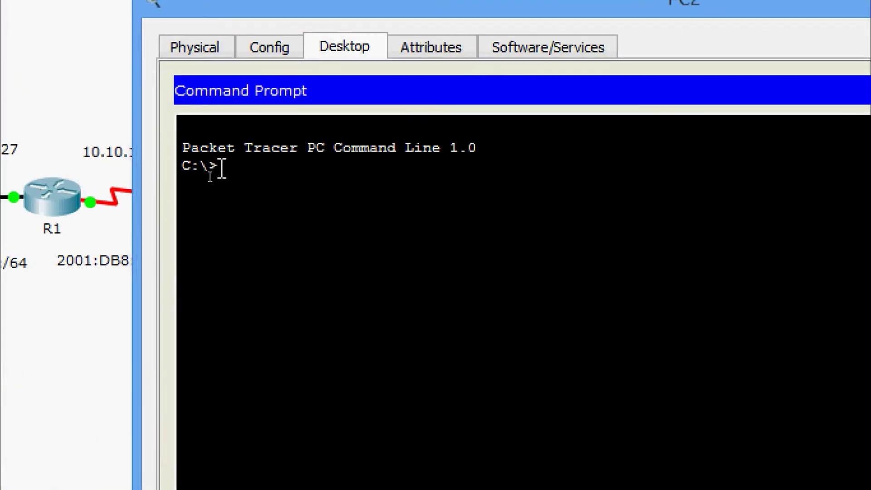
text(ipconfig /all)
key(Return)
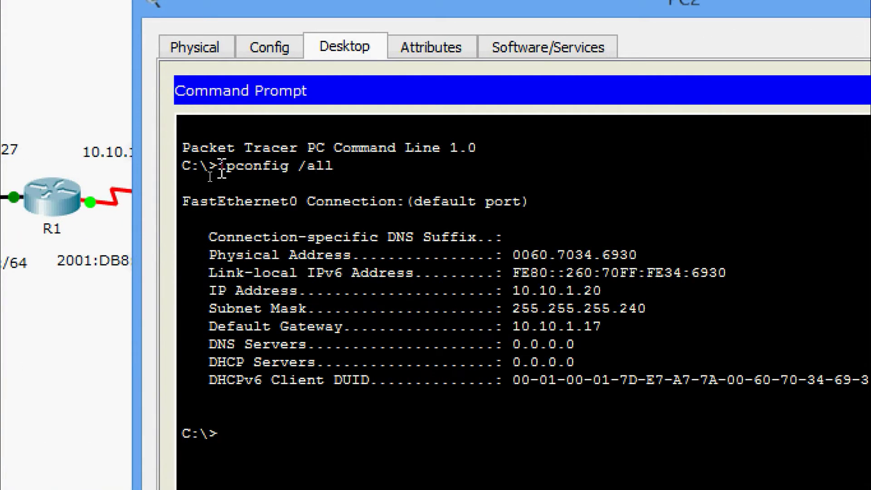
Highlight PC2's IPv4 address, subnet mask and default gateway in its ipconfig output, and compare them with the PC2 row in the Excel addressing table
drag(504, 290, 612, 290)
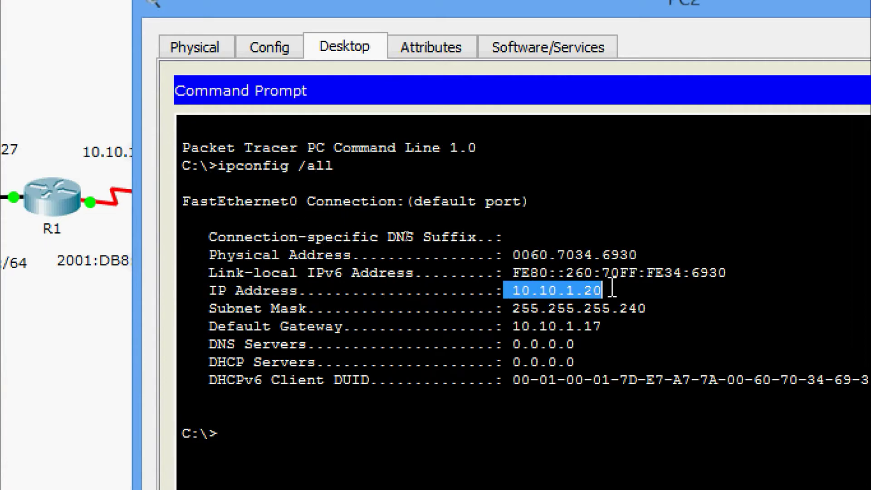
drag(515, 309, 667, 303)
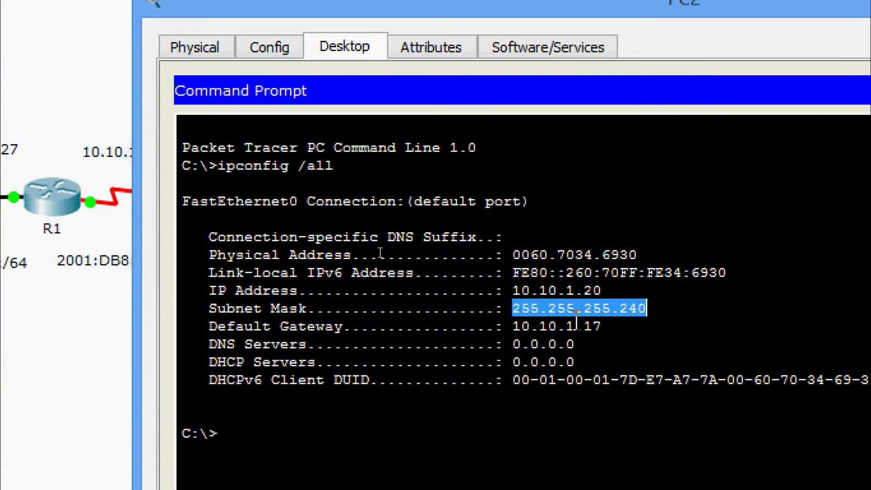
drag(512, 327, 605, 328)
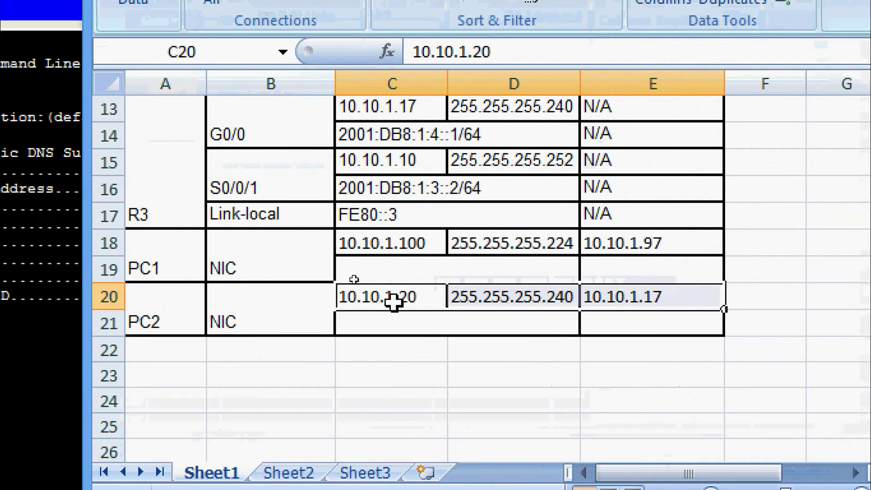
drag(393, 303, 615, 296)
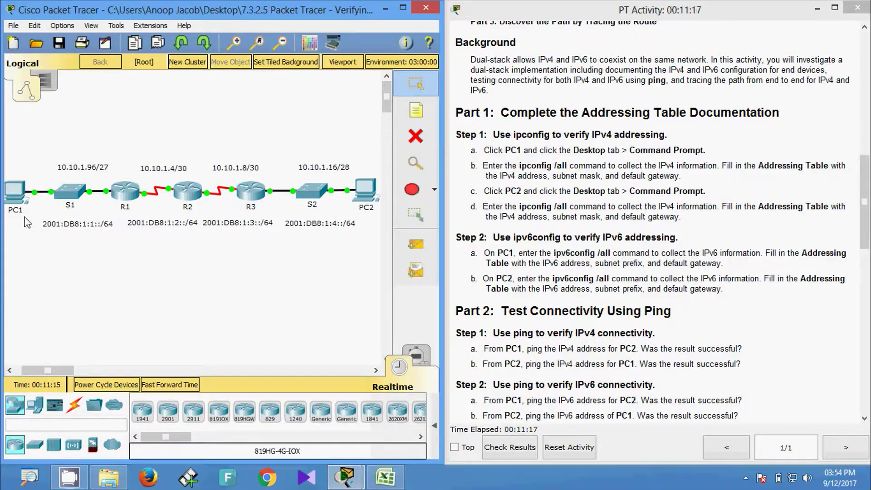
Run ipv6config /all in the command prompt of PC1
click(18, 196)
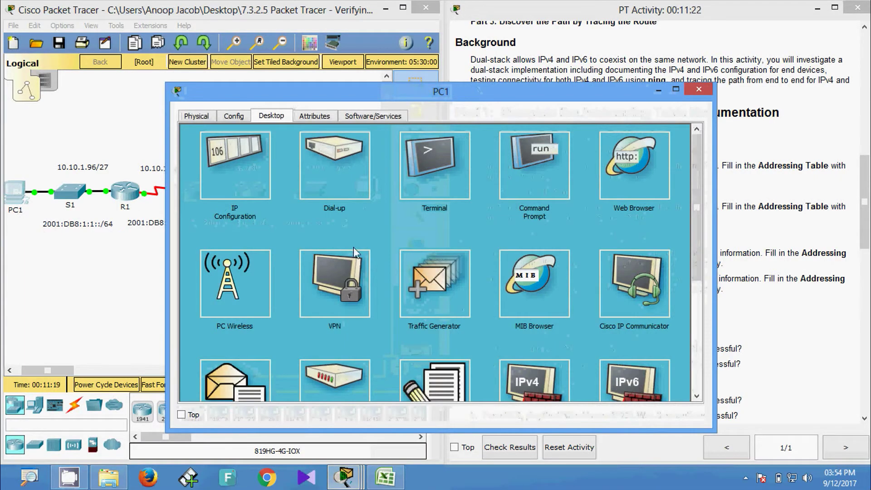
click(523, 174)
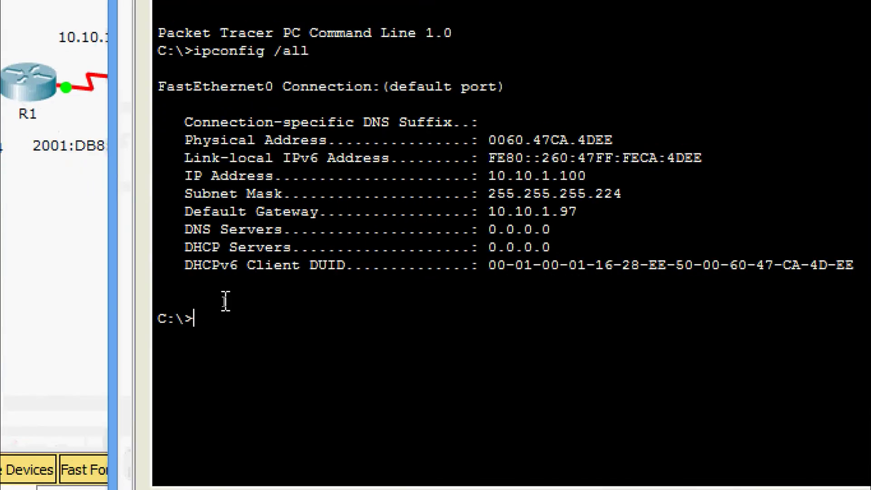
key(Up)
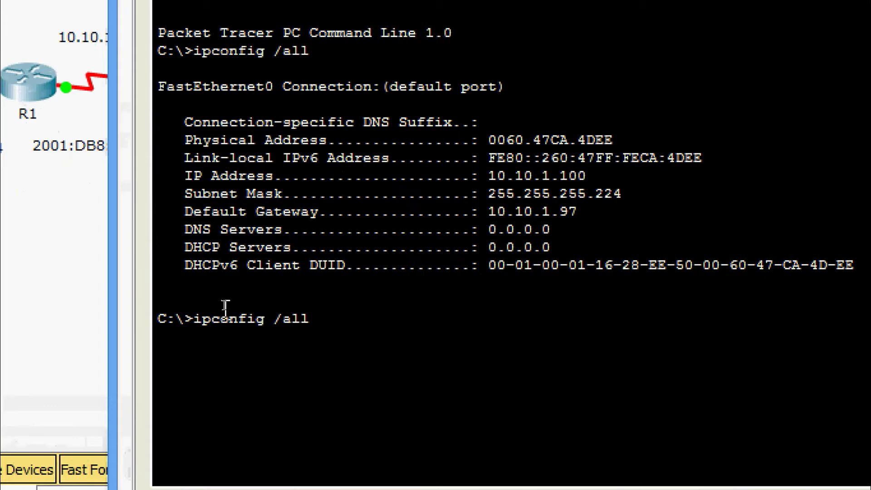
text(v6)
key(Return)
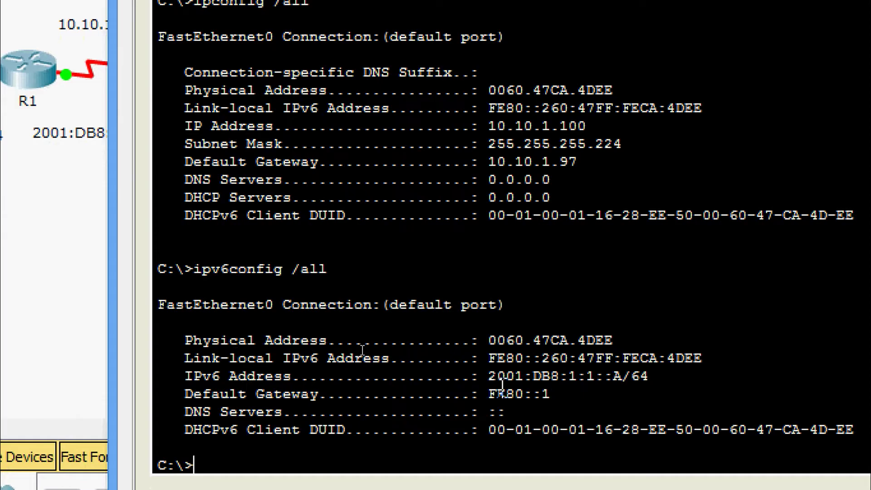
Highlight the IPv6 address and default gateway in PC1's ipv6config output and close the PC1 window
drag(489, 377, 641, 378)
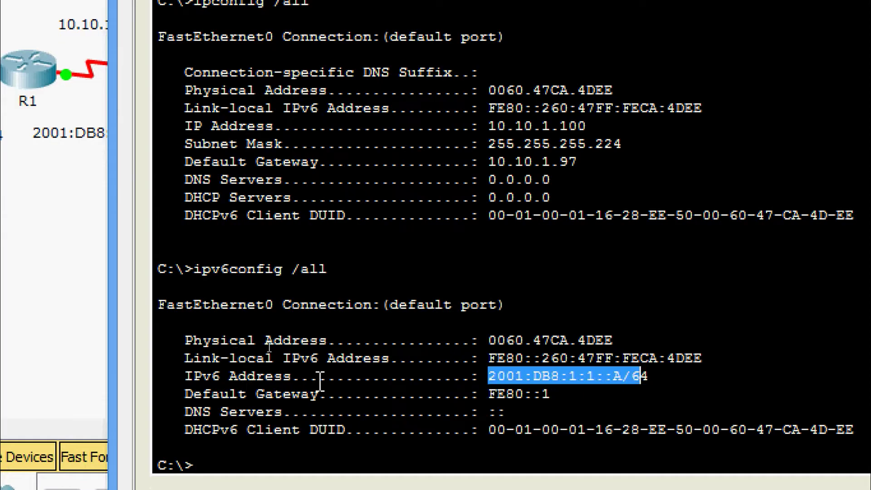
drag(489, 393, 572, 392)
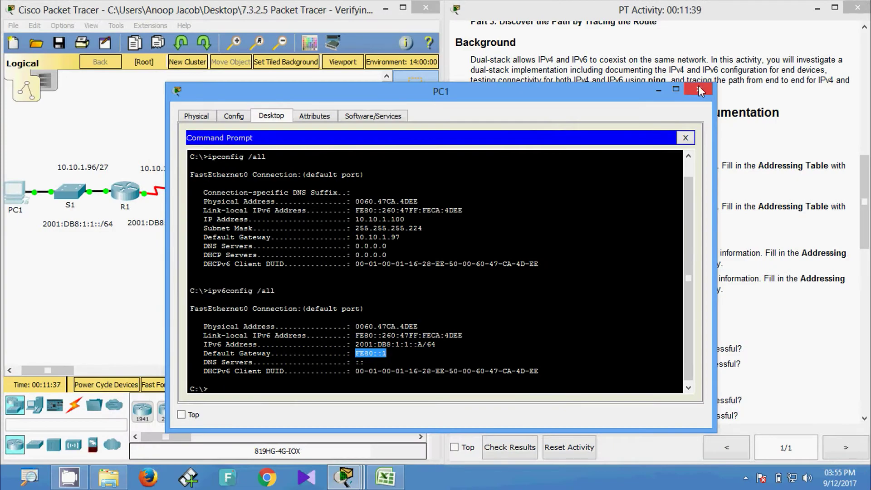
click(699, 90)
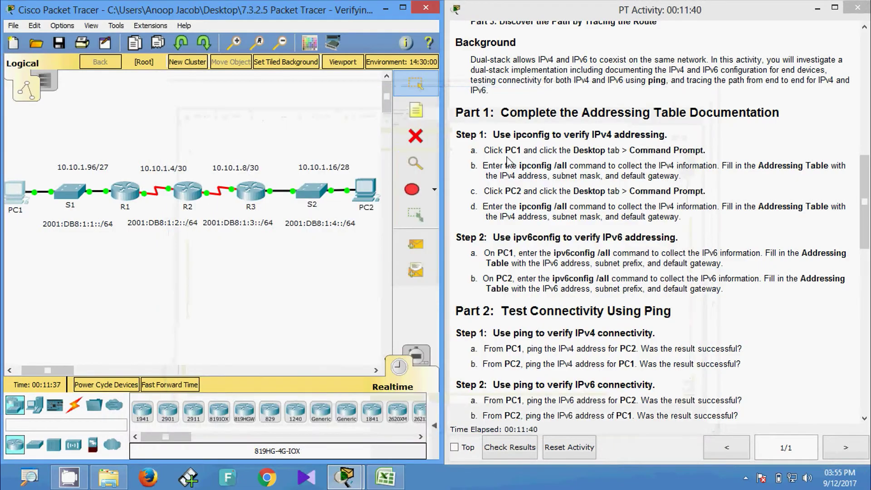
Run ipv6config /all in the command prompt of PC2
click(367, 190)
click(491, 205)
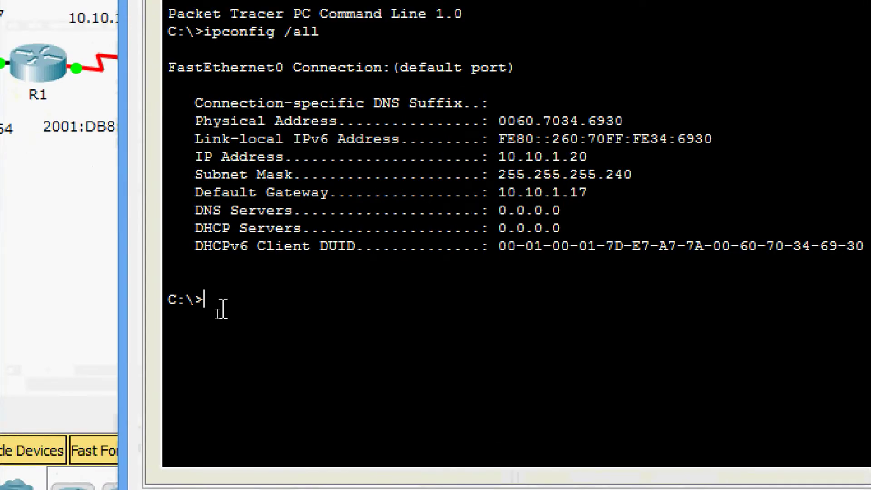
key(Up)
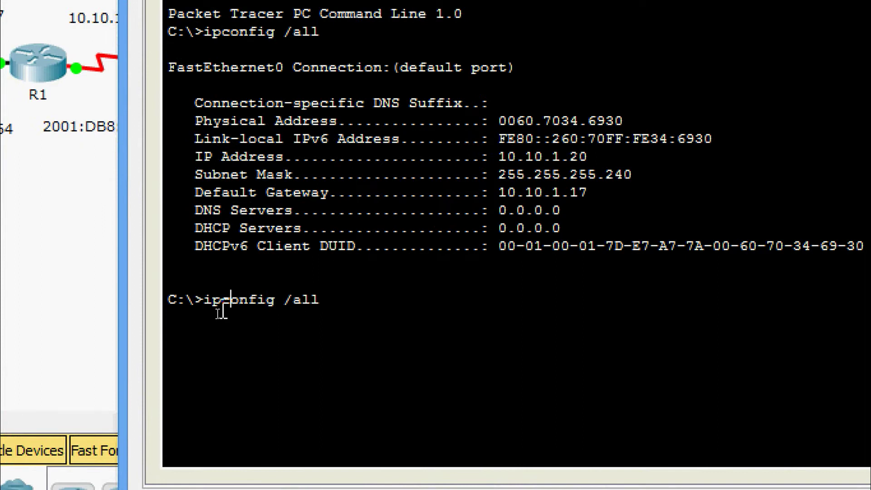
text(v6)
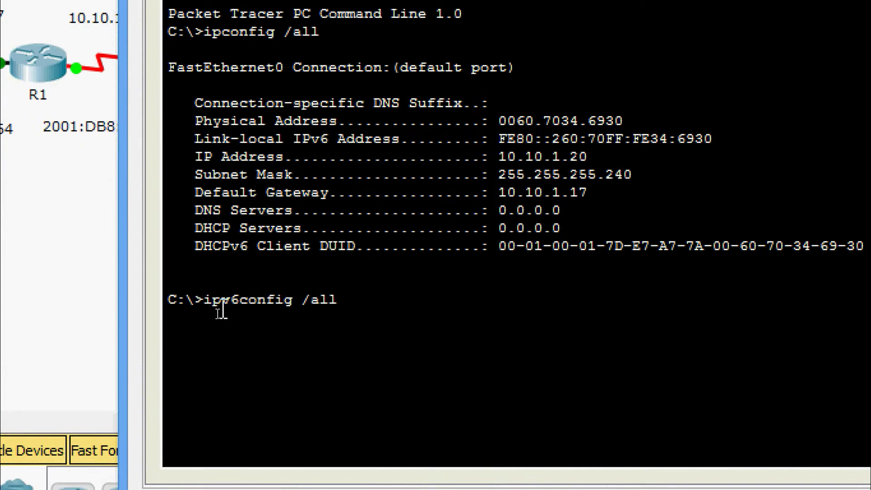
key(Return)
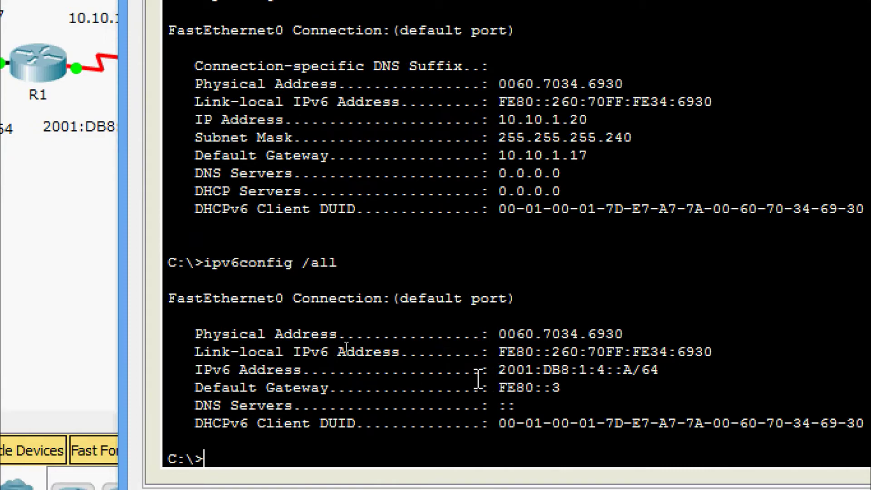
Highlight PC2's IPv6 address and default gateway, and check them against the addressing table in Excel before returning to Packet Tracer
drag(480, 376, 578, 389)
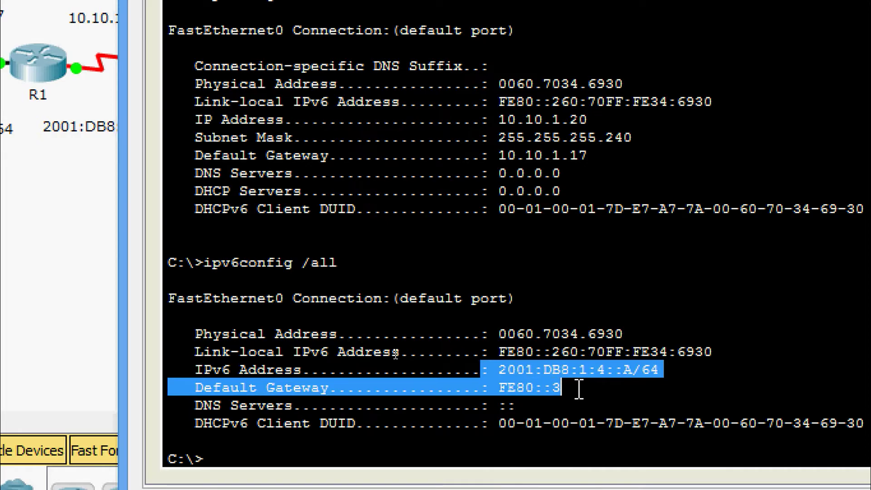
key(alt+Tab)
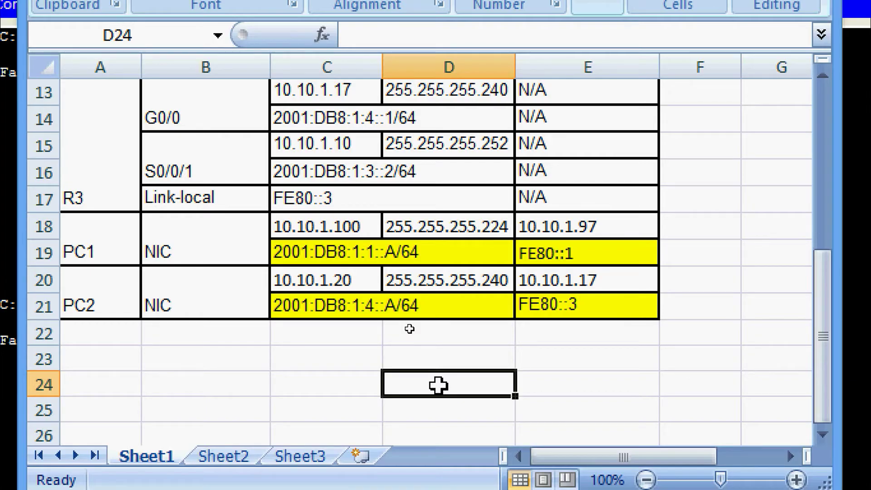
key(alt+Tab)
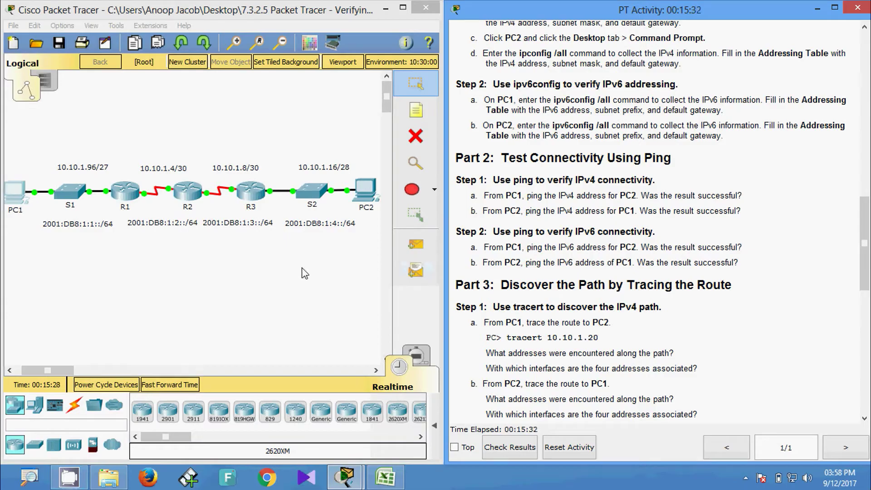
Copy the IPv4 address from PC2's IP configuration and close the PC2 window
click(363, 189)
click(234, 152)
drag(401, 188, 279, 186)
key(ctrl+c)
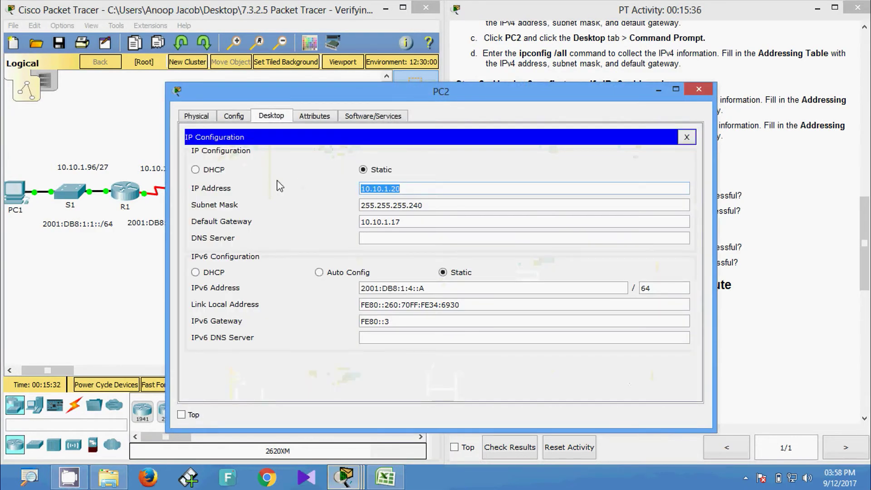
click(699, 89)
Ping PC2's IPv4 address 10.10.1.20 from the command prompt of PC1, using the copied address
click(15, 190)
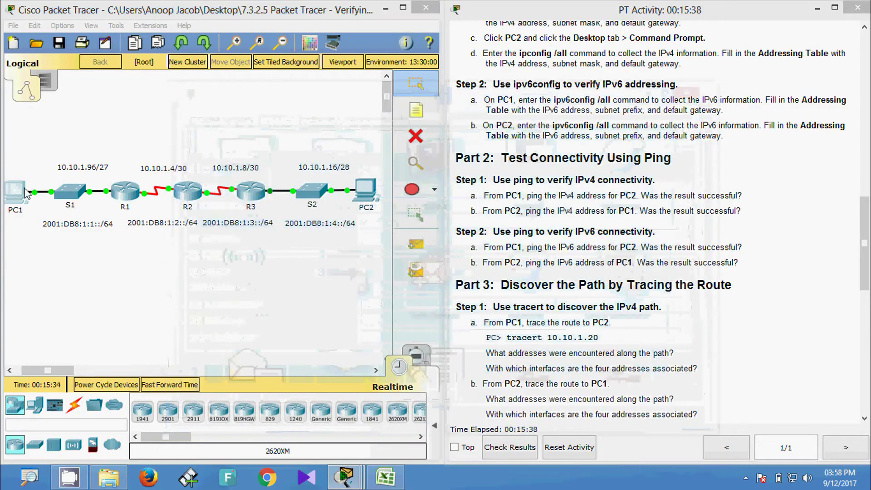
click(506, 196)
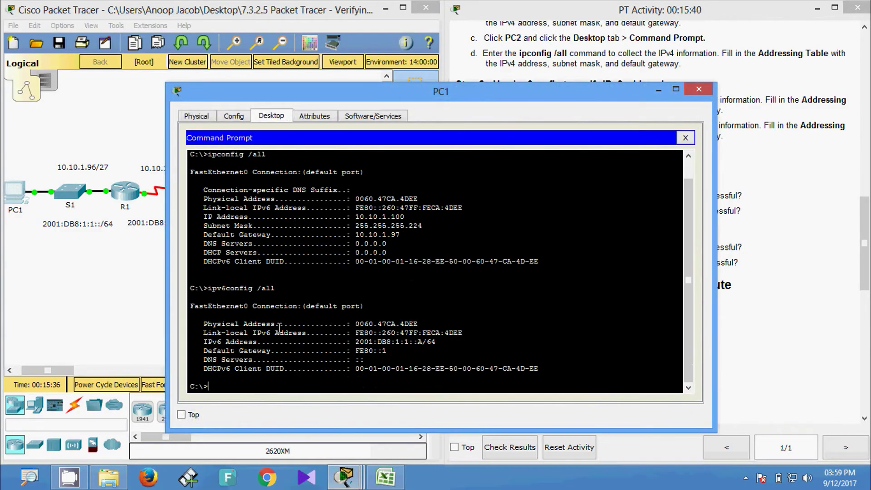
text(pi)
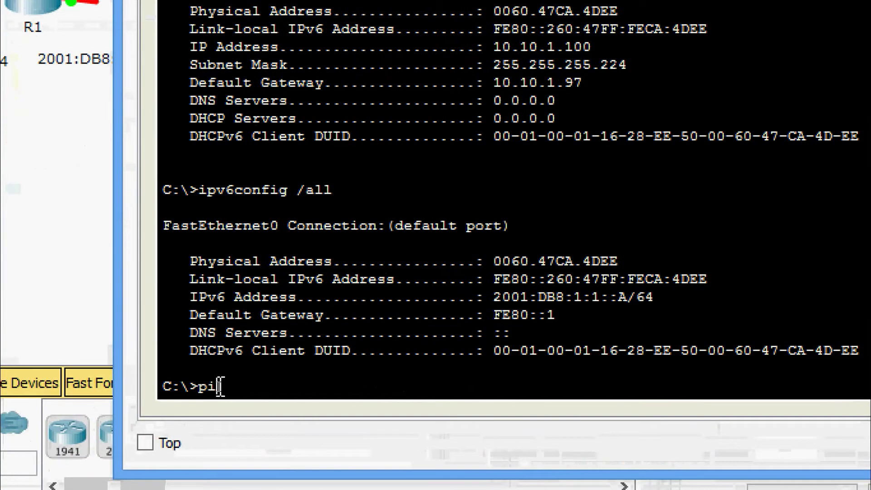
text(ng)
right_click(261, 390)
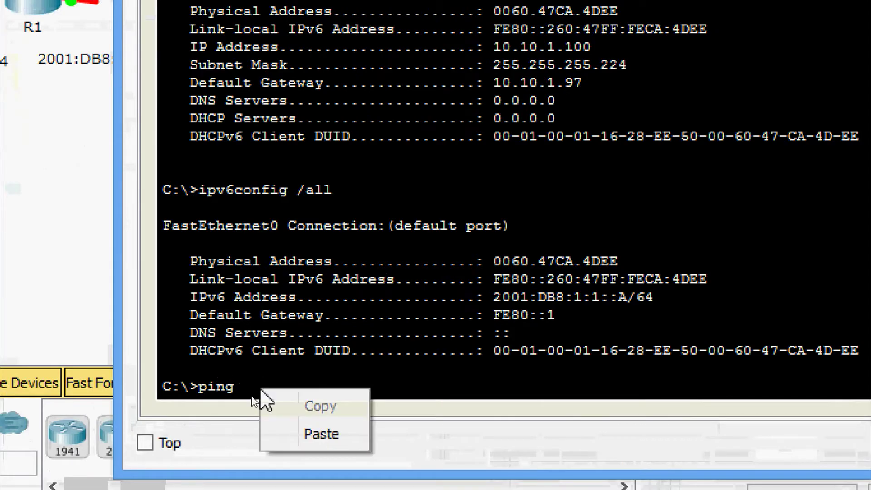
click(290, 425)
key(Return)
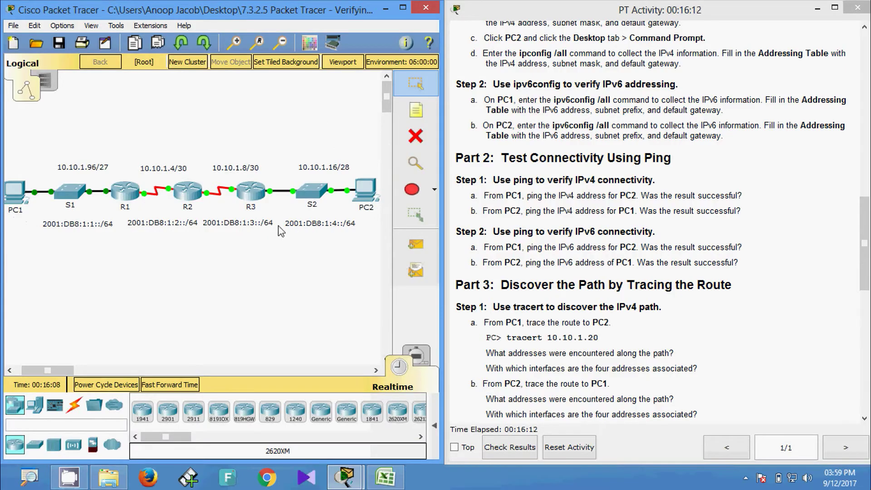
Copy the IPv4 address 10.10.1.100 from PC1's ipconfig output and close the PC1 window
click(18, 193)
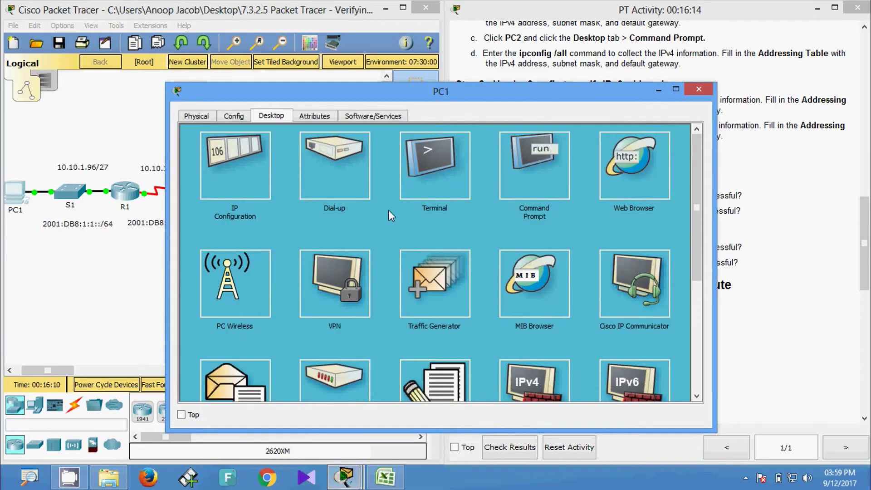
click(527, 197)
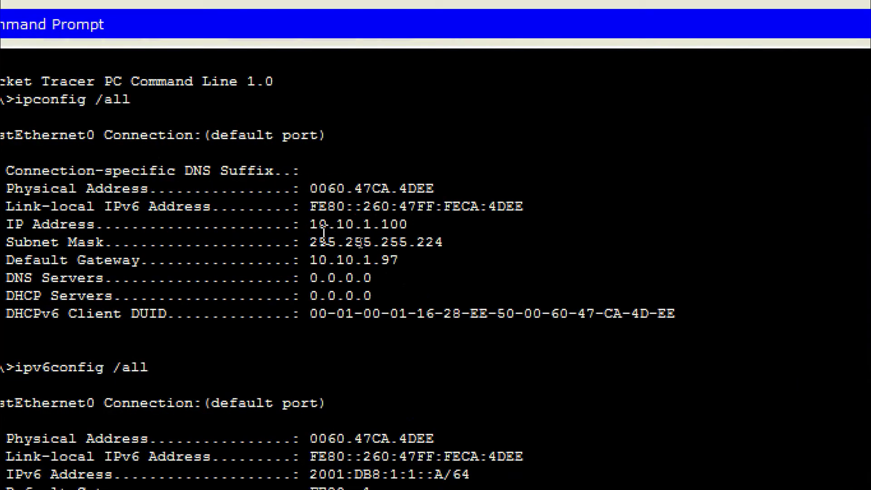
drag(314, 229, 408, 226)
right_click(369, 223)
click(406, 238)
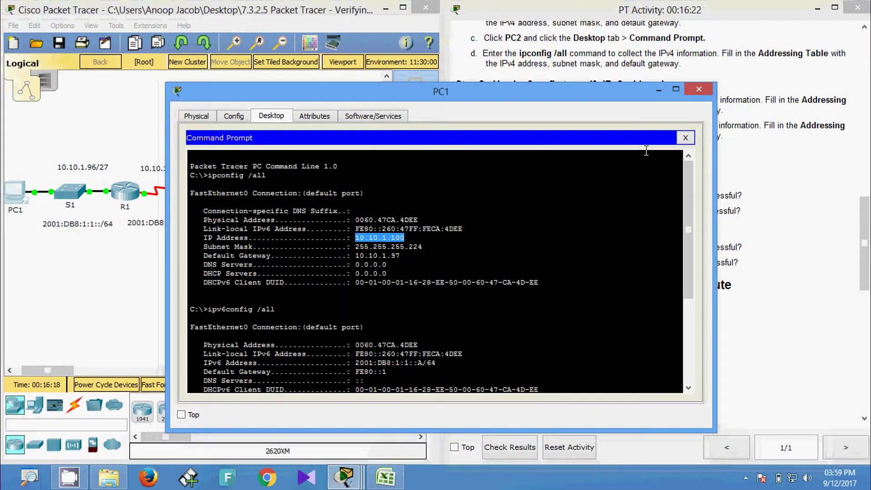
click(704, 94)
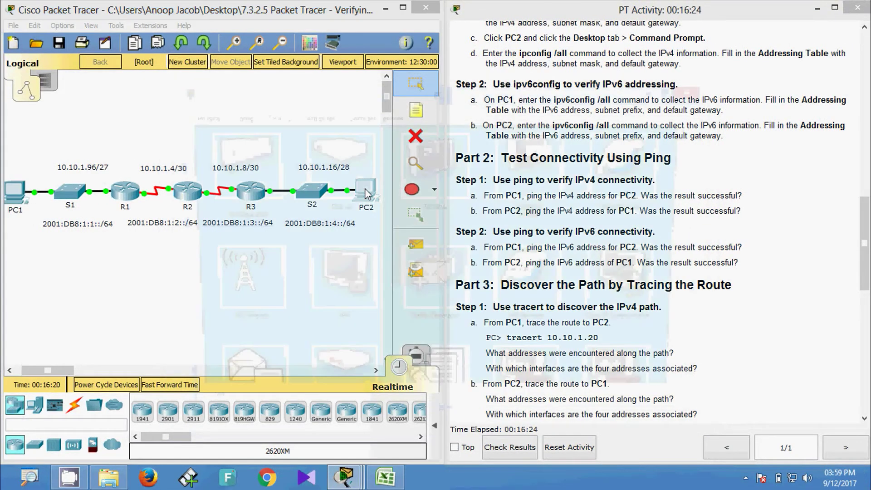
Ping PC1's IPv4 address 10.10.1.100 from the command prompt of PC2
click(368, 189)
click(515, 200)
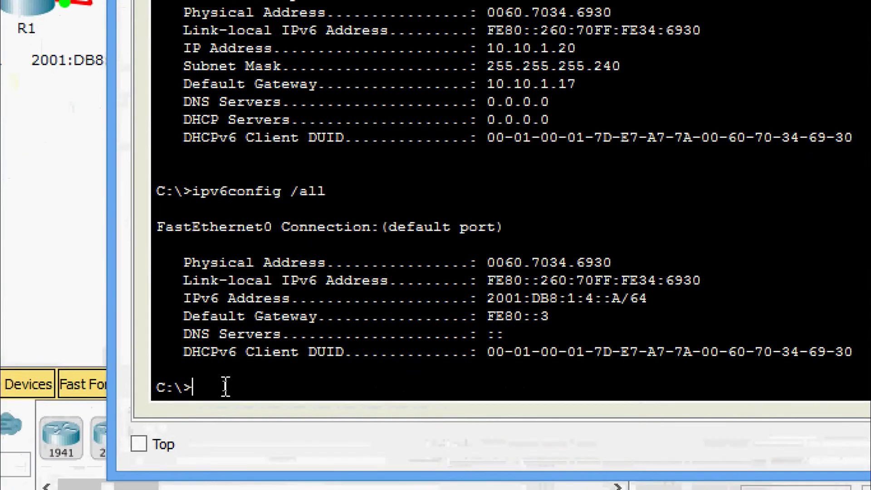
text(ping)
right_click(237, 387)
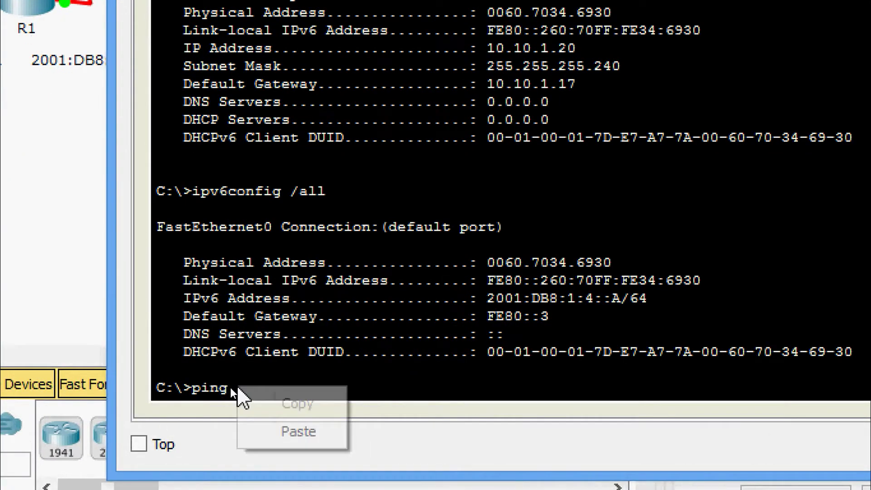
click(257, 430)
key(Return)
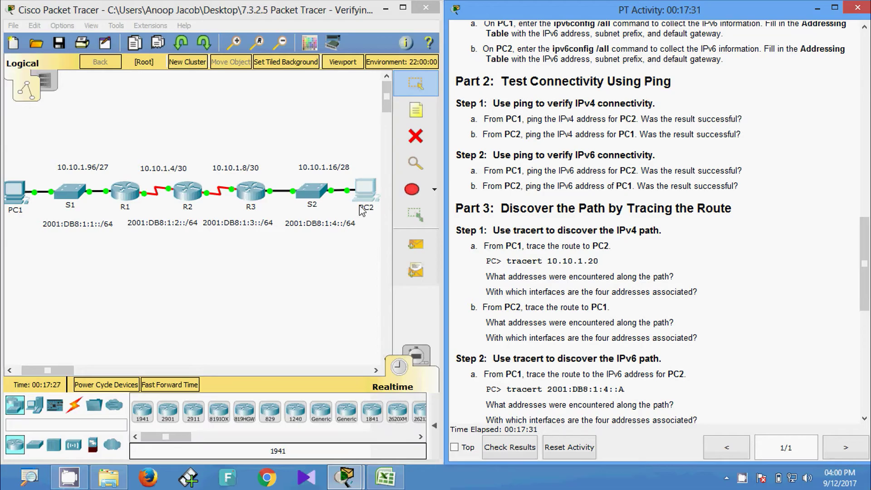
Copy the IPv6 address 2001:DB8:1:4::A without its prefix from PC2's ipv6config output and close the PC2 window
click(365, 190)
click(528, 177)
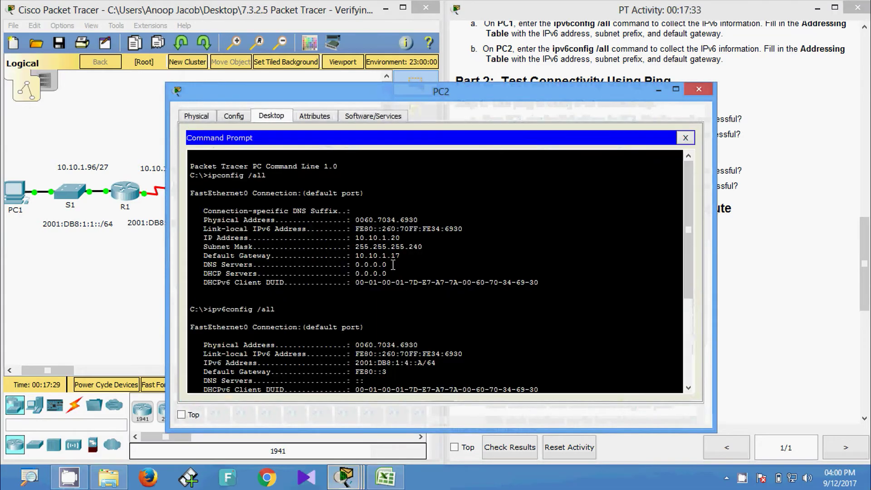
mouse_move(693, 230)
mouse_down()
mouse_move(693, 213)
mouse_move(693, 243)
mouse_up()
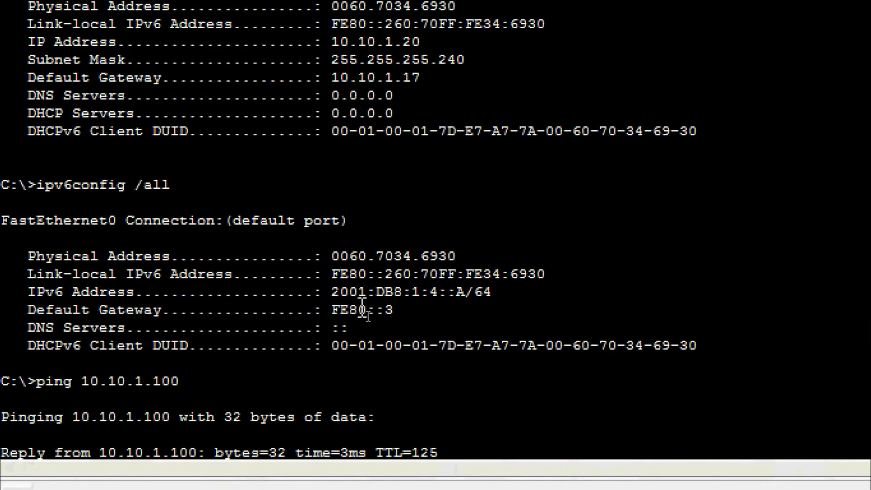
drag(335, 293, 465, 293)
right_click(464, 293)
click(453, 300)
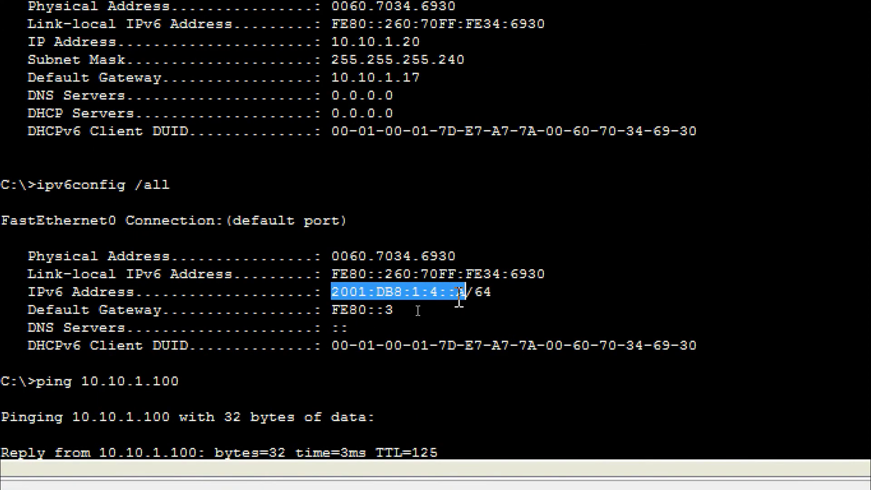
click(693, 92)
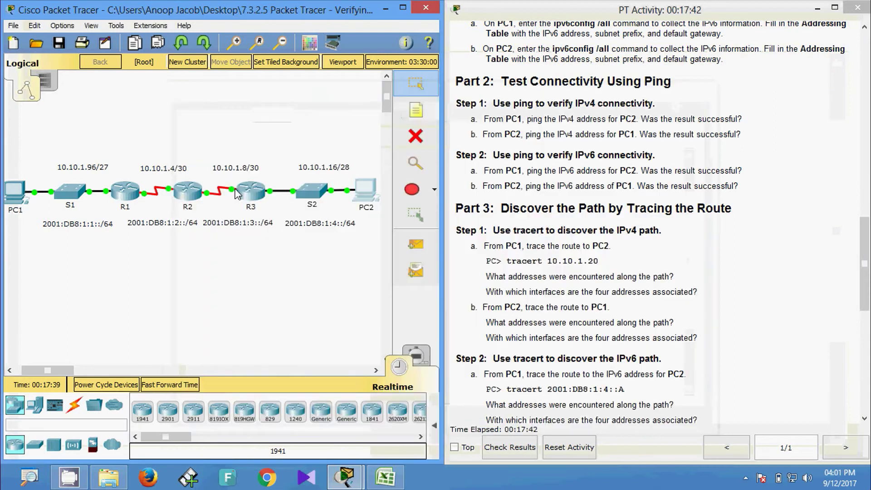
Ping PC2's IPv6 address 2001:DB8:1:4::A from the command prompt of PC1
click(18, 207)
click(521, 173)
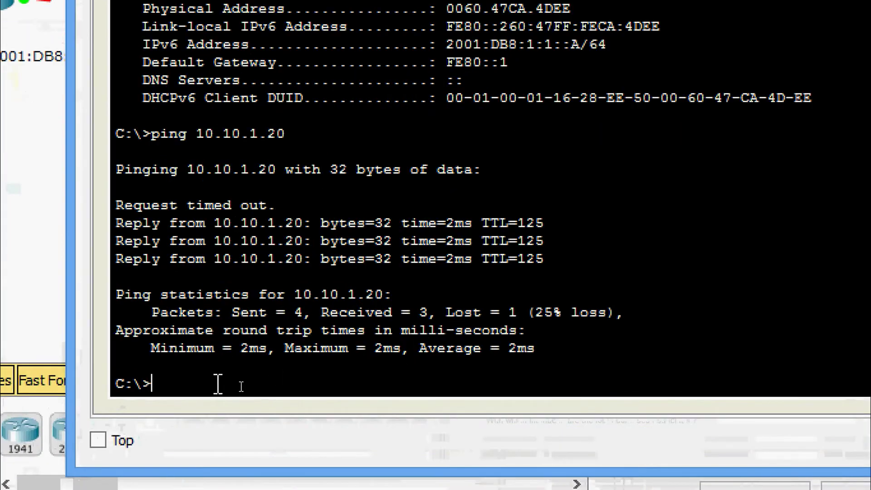
text(ping)
right_click(218, 384)
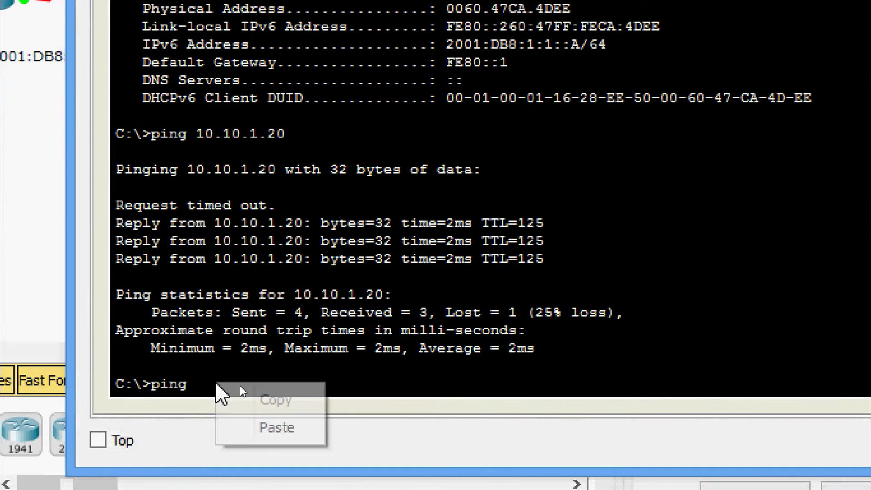
click(270, 426)
key(Return)
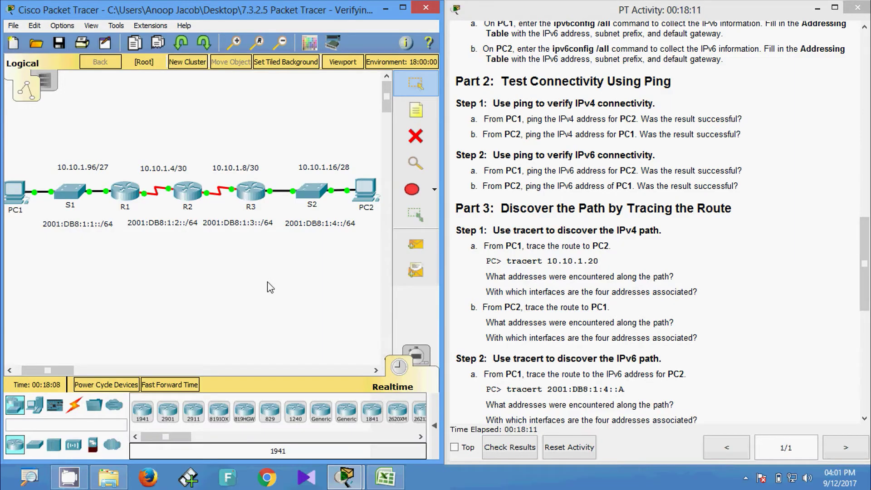
Copy the IPv6 address 2001:DB8:1:1::A without its prefix from PC1's ipv6config output and close the PC1 window
click(18, 197)
click(533, 177)
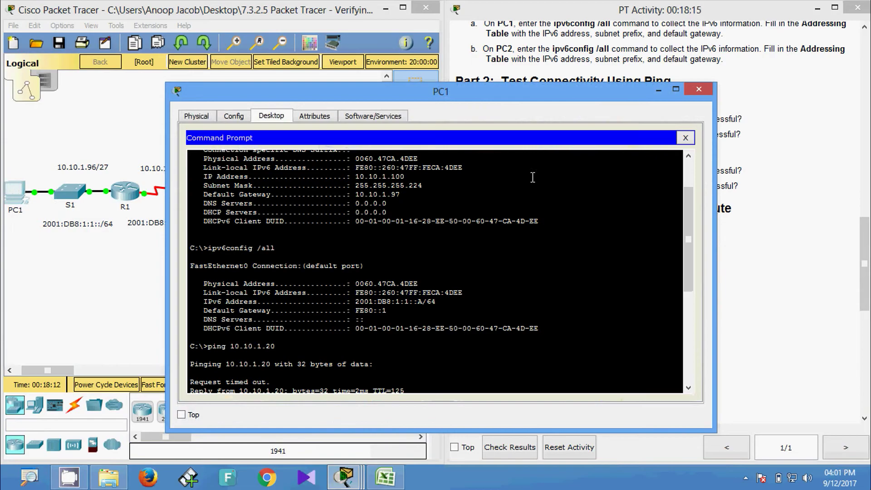
scroll(687, 225, up, 2)
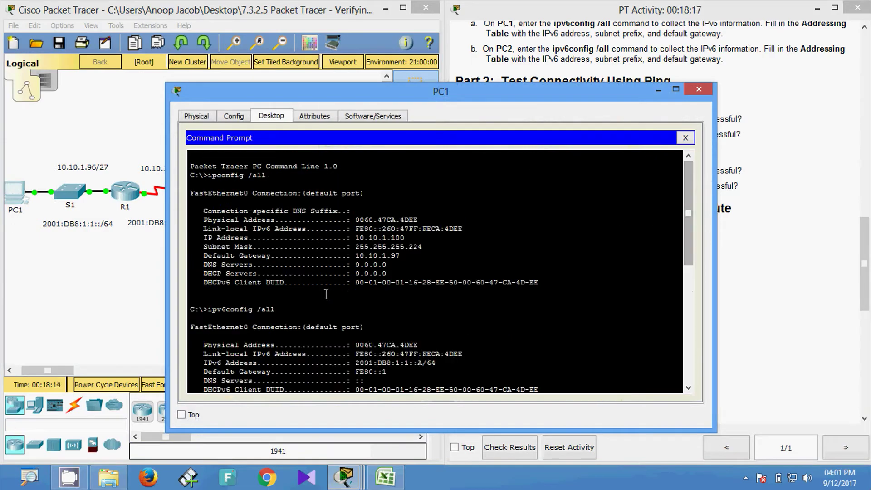
scroll(337, 311, down, 1)
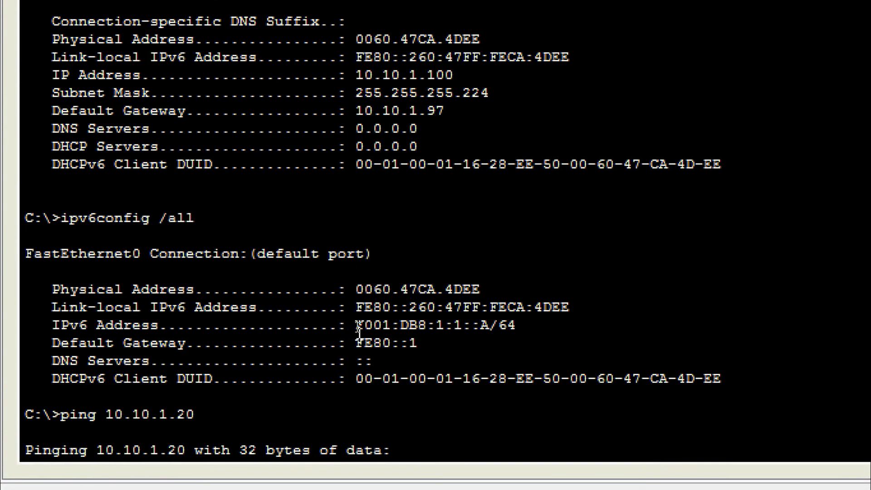
drag(356, 325, 418, 325)
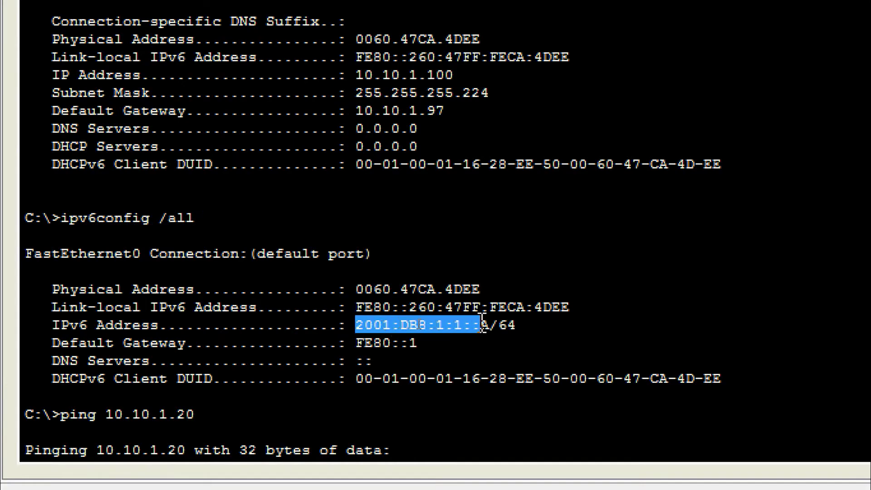
right_click(483, 328)
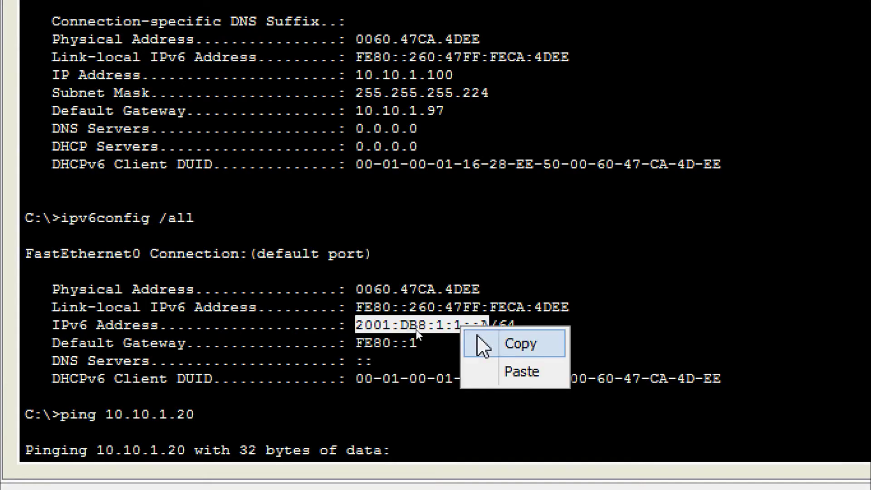
click(484, 345)
click(699, 90)
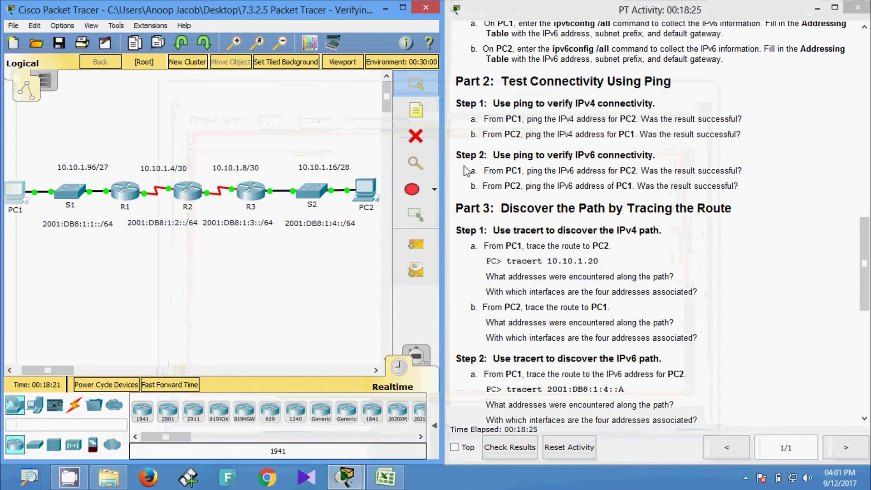
Ping PC1's IPv6 address, pasted from the clipboard, from the command prompt of PC2
click(360, 190)
click(514, 179)
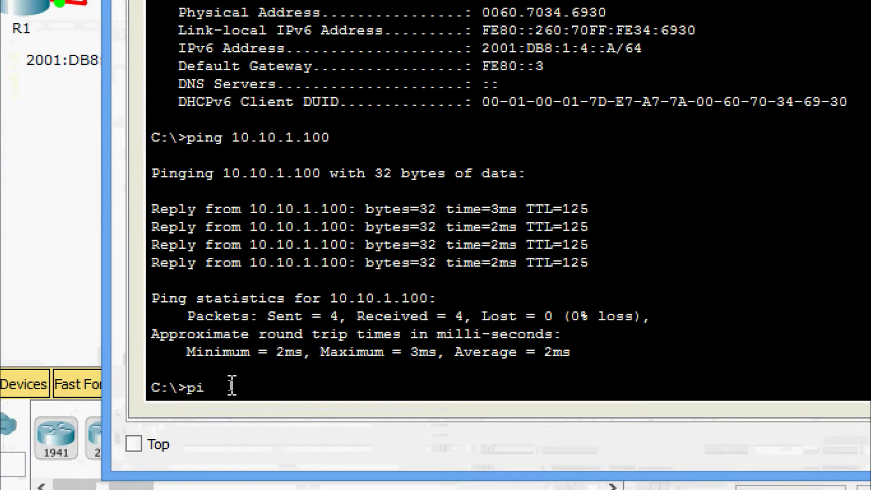
right_click(231, 385)
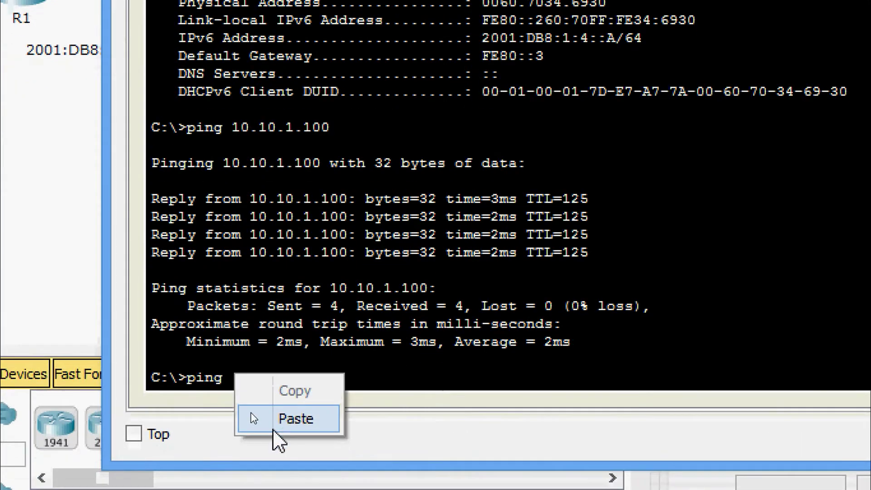
click(290, 418)
key(Return)
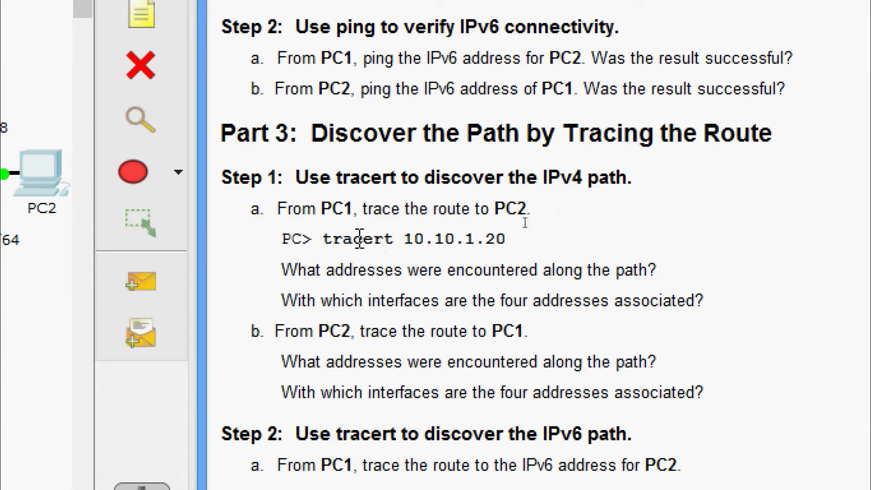
Check the tracert command in Part 3 of the instructions and run tracert 10.10.1.20 in the command prompt of PC1
drag(324, 239, 390, 245)
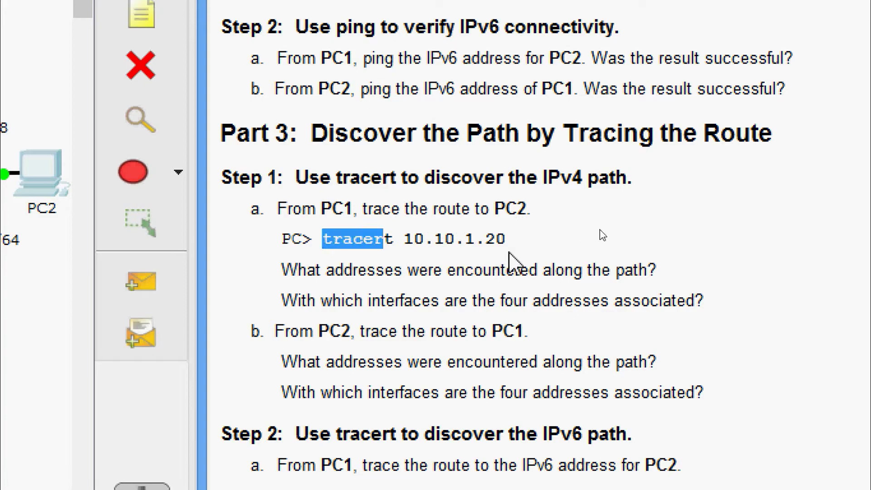
click(519, 263)
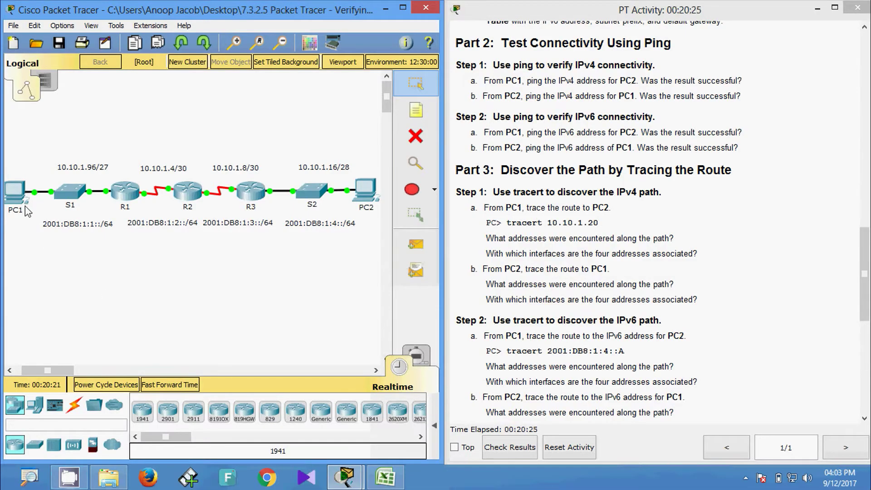
click(18, 192)
click(529, 175)
scroll(342, 333, down, 10)
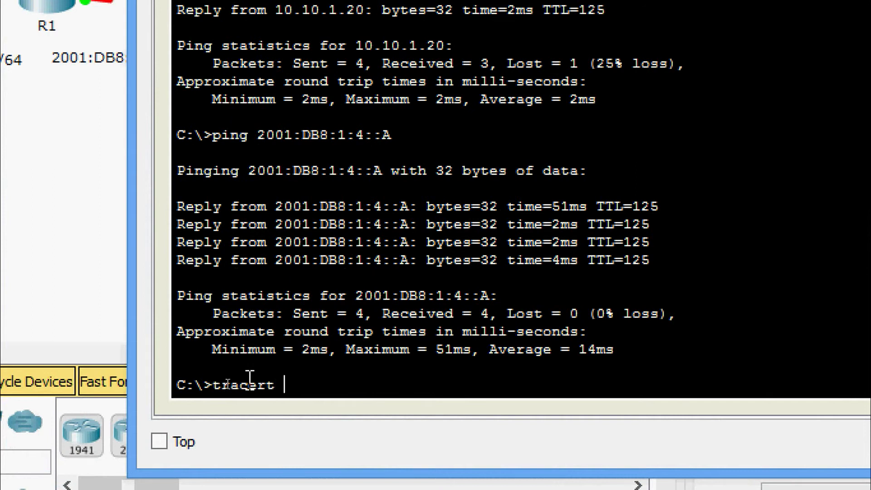
right_click(309, 383)
click(371, 429)
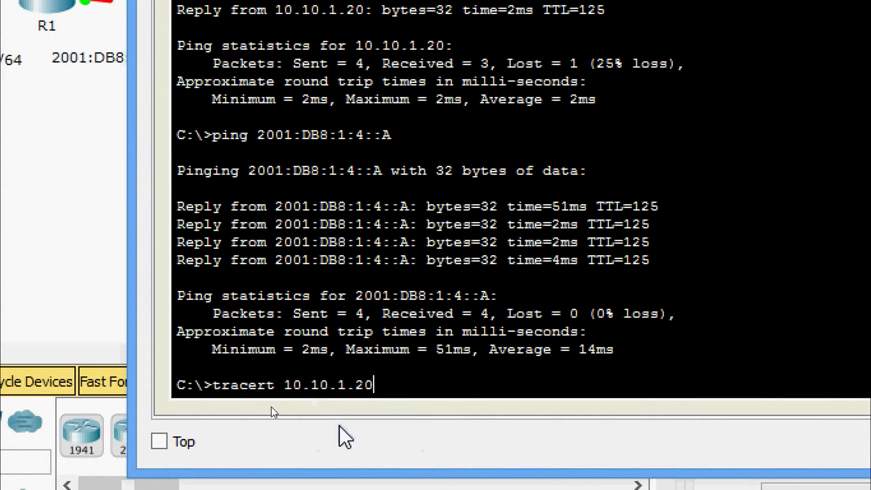
key(Return)
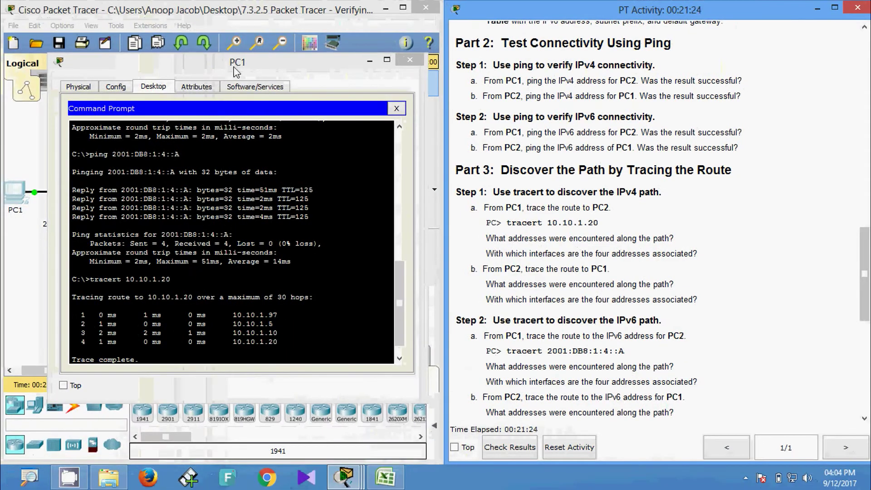
Reposition the PC1 window and highlight the addresses of the last two hops in the tracert output
drag(236, 71, 265, 63)
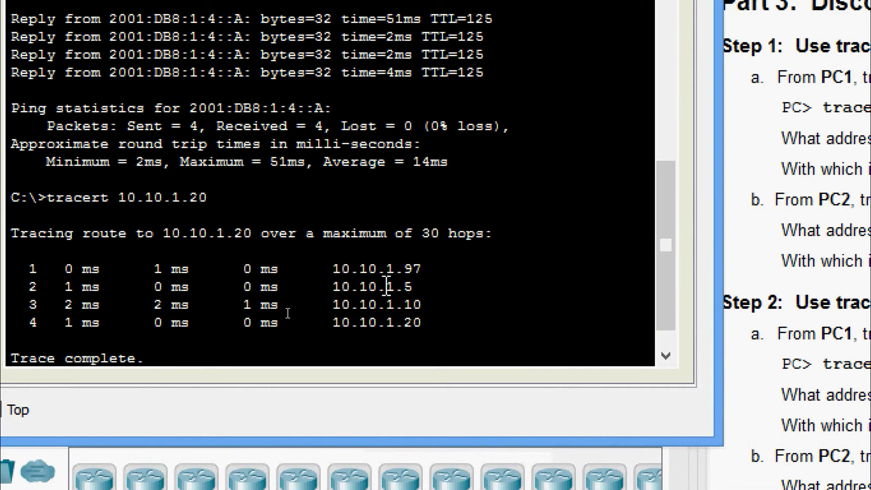
drag(389, 305, 418, 327)
click(428, 326)
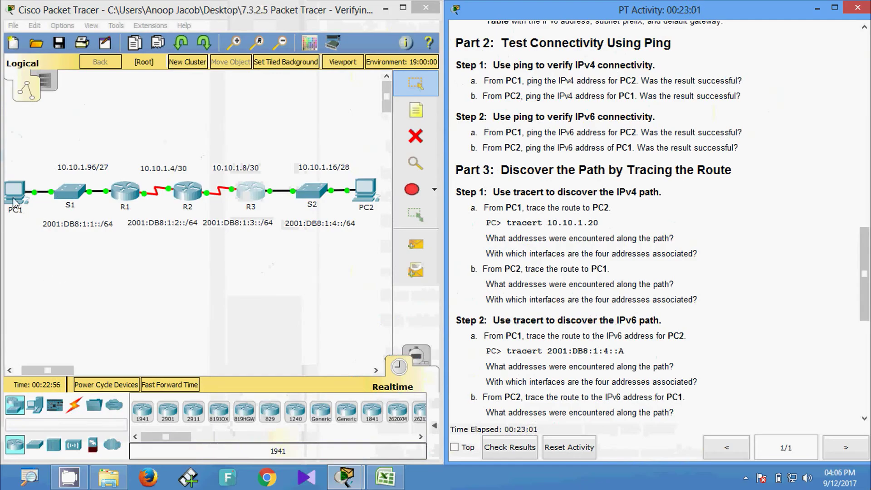
Reopen the PC1 command prompt, narrow its window, place it beside the topology and show the tracert 10.10.1.20 output
click(14, 200)
drag(342, 90, 342, 73)
click(507, 125)
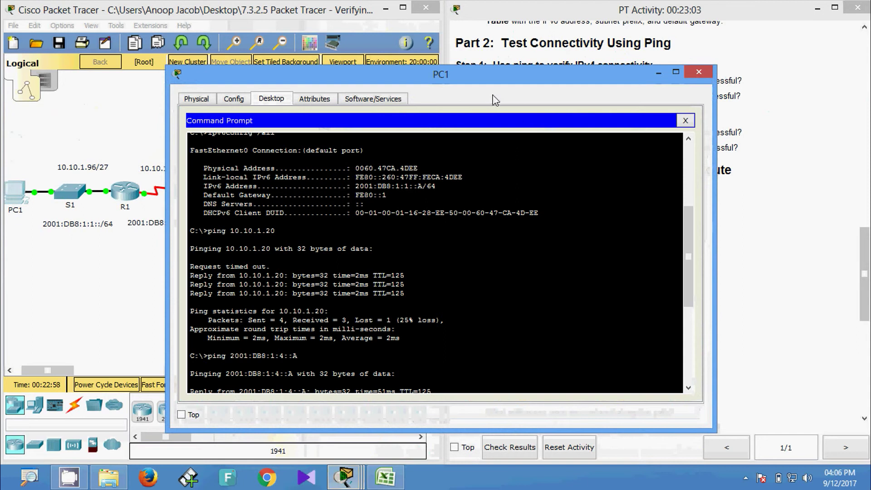
drag(543, 75, 732, 78)
drag(355, 229, 478, 228)
drag(585, 72, 538, 55)
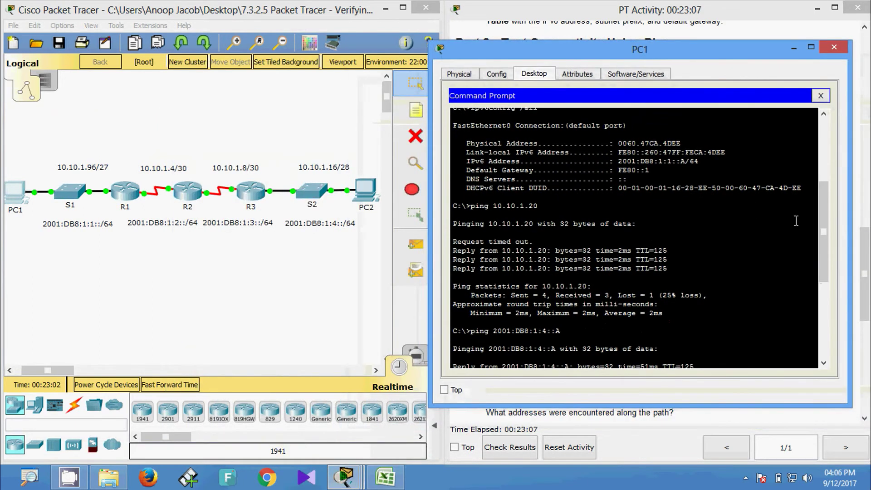
drag(822, 216, 834, 294)
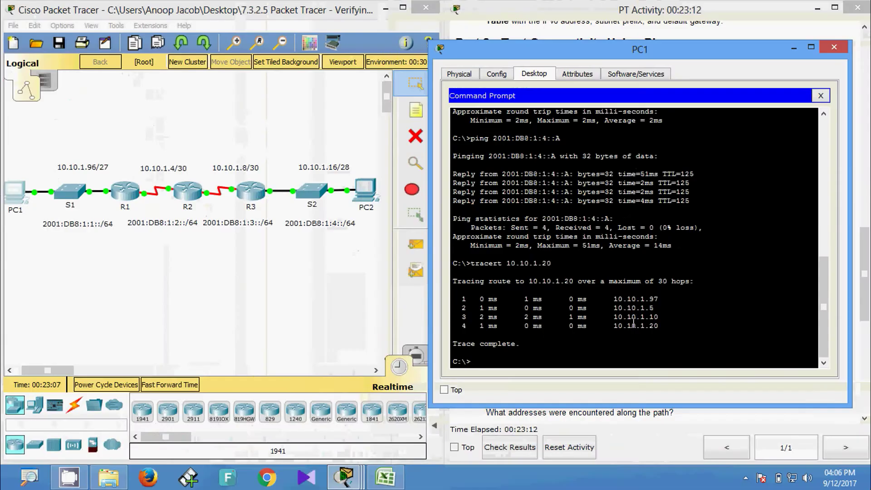
drag(546, 52, 569, 48)
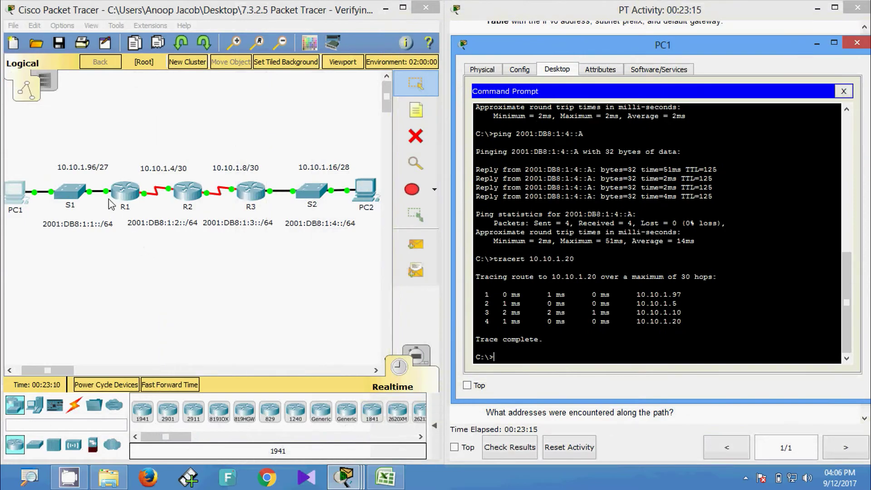
Match the tracert hops to the router interfaces in the topology, highlighting 10.10.1.5 and 10.10.1.10 in the output
click(100, 254)
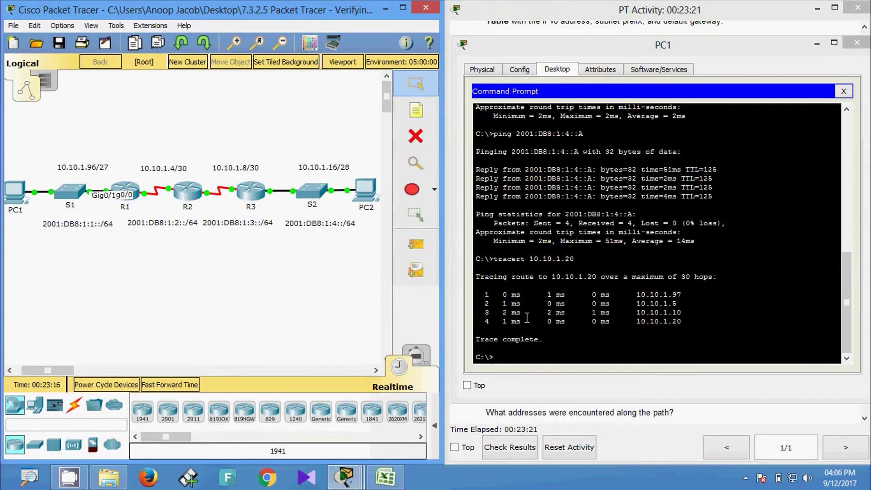
drag(636, 303, 681, 304)
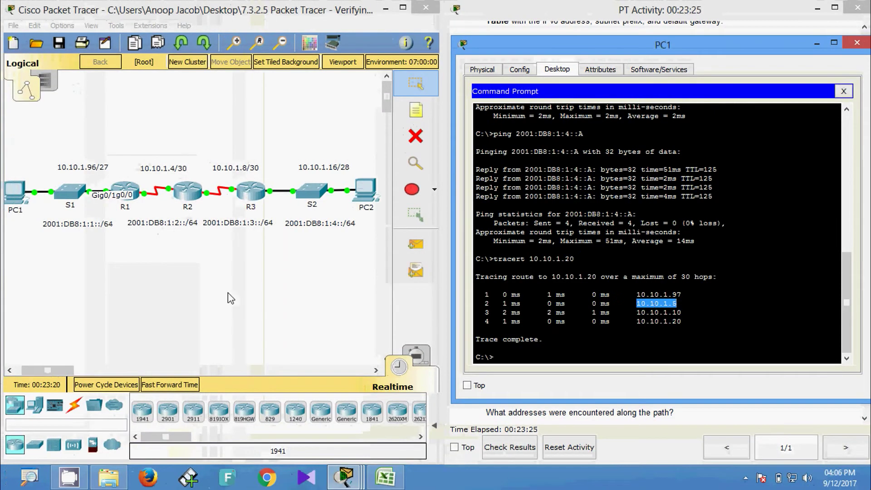
click(227, 295)
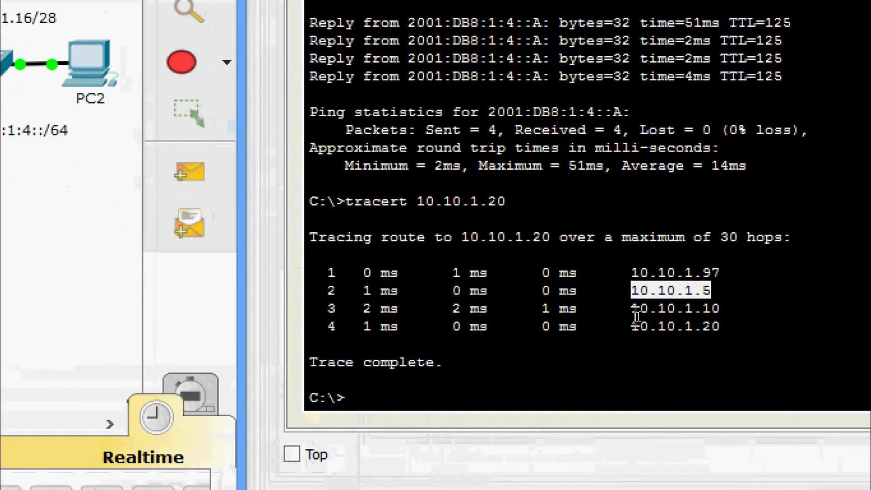
drag(637, 312, 728, 314)
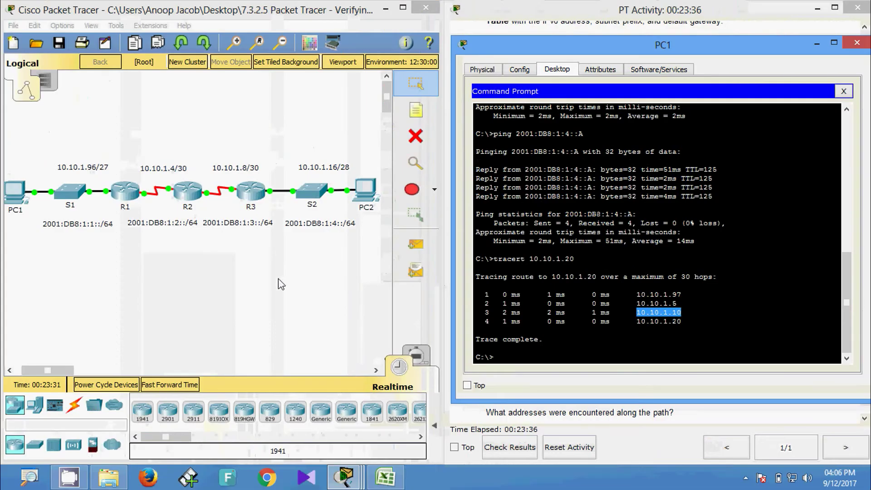
click(277, 282)
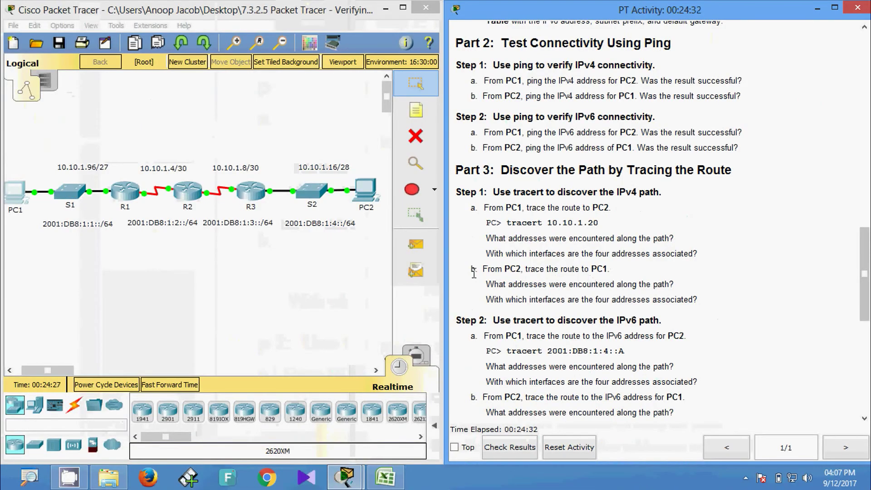
Run tracert 10.10.1.100 from the command prompt of PC2 and check its first hop, 10.10.1.17, against R3's interface towards S2
click(369, 193)
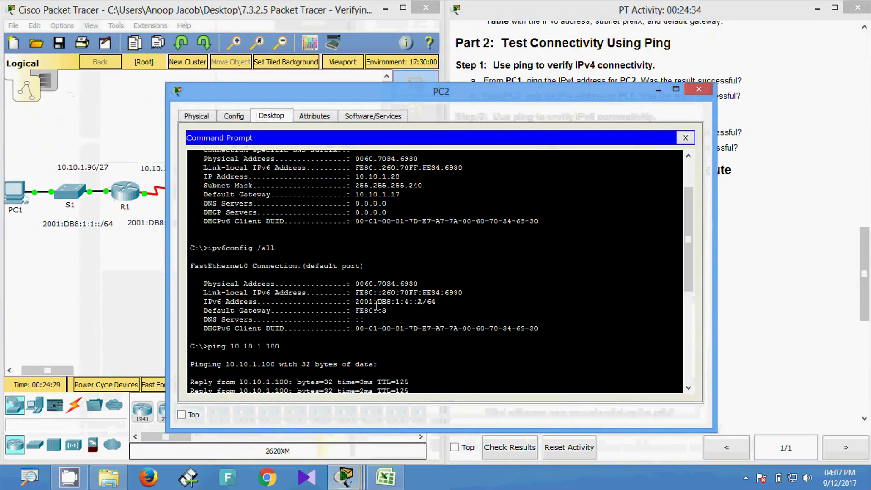
scroll(358, 313, down, 8)
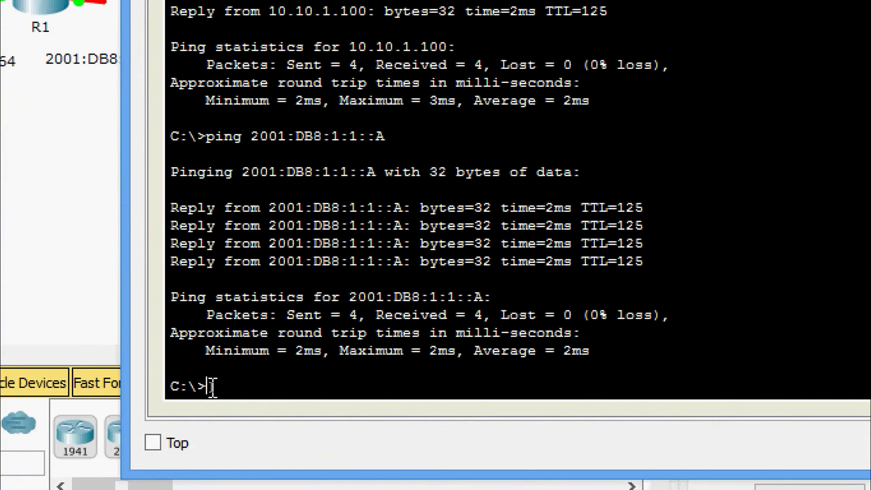
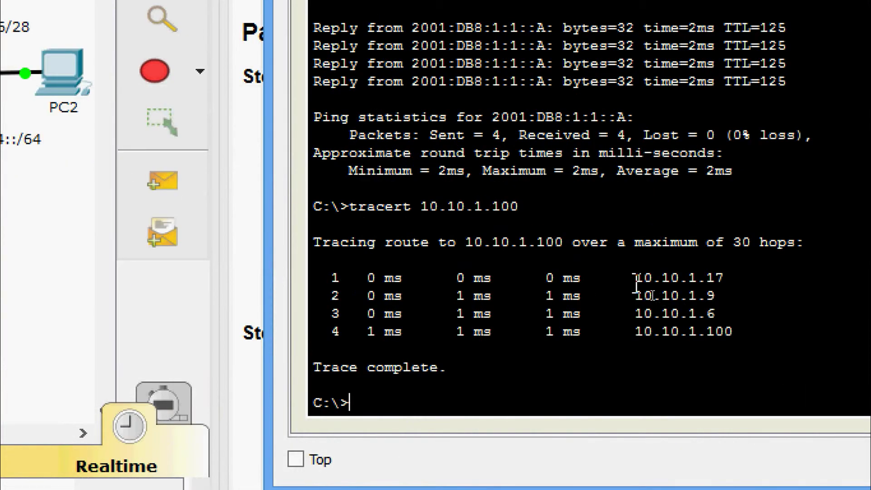
drag(635, 280, 726, 281)
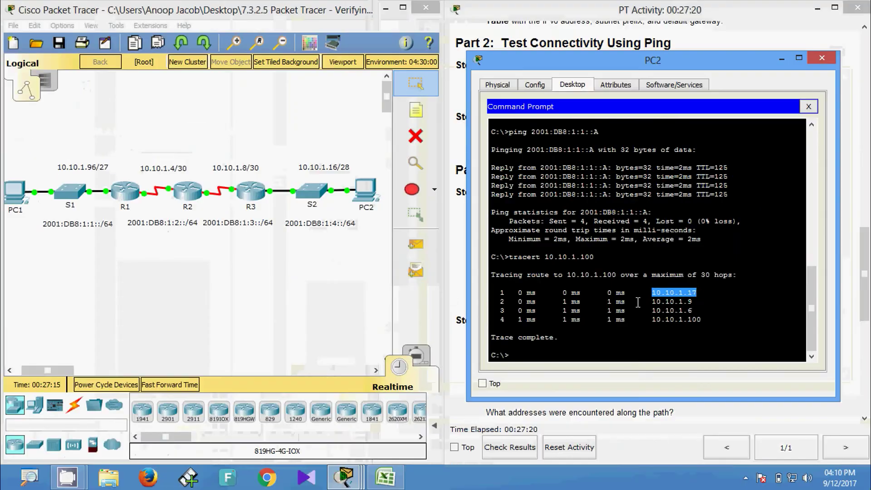
click(343, 295)
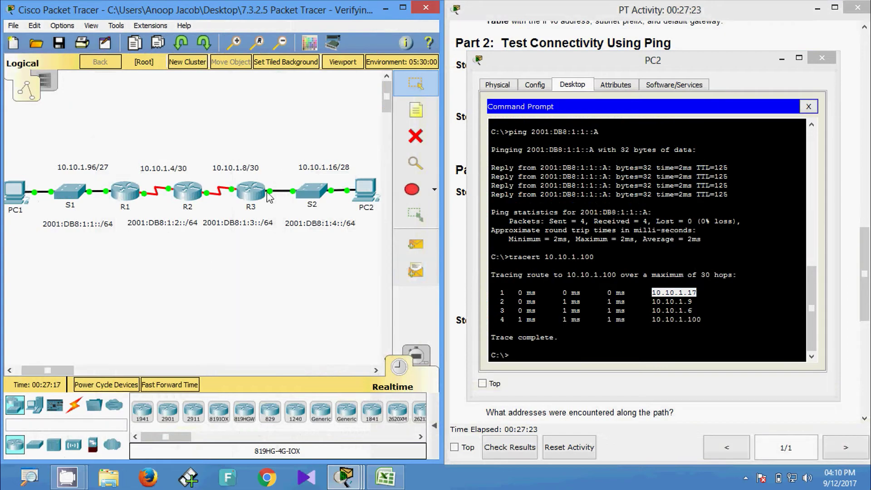
mouse_move(273, 196)
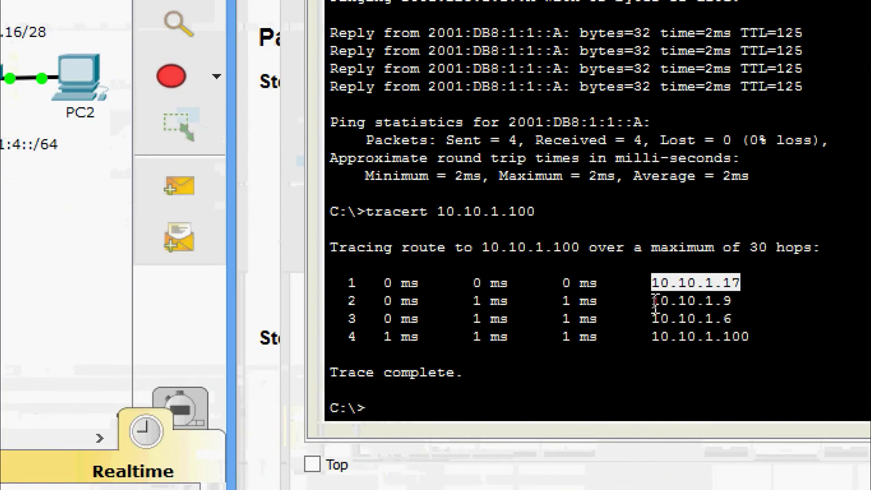
Highlight the second hop, 10.10.1.9, and list R2's interface addresses with show ip interface brief in privileged mode
drag(654, 302, 735, 302)
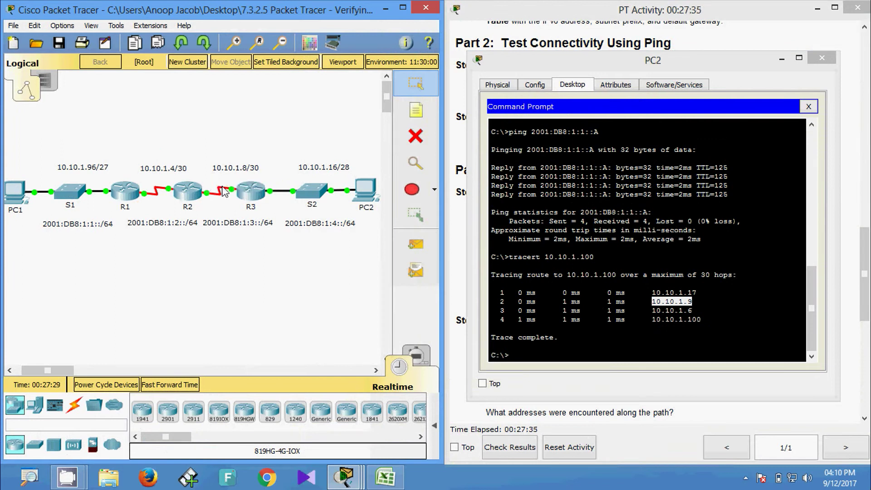
click(185, 196)
click(364, 116)
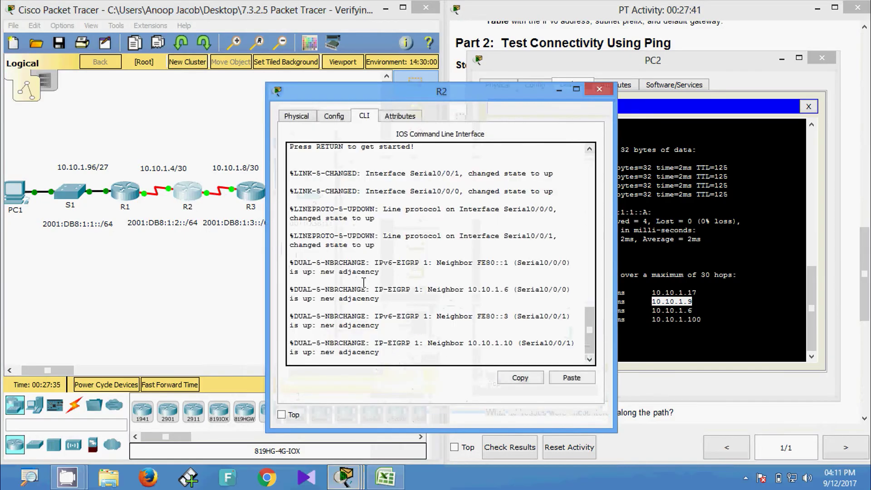
text(en)
key(Return)
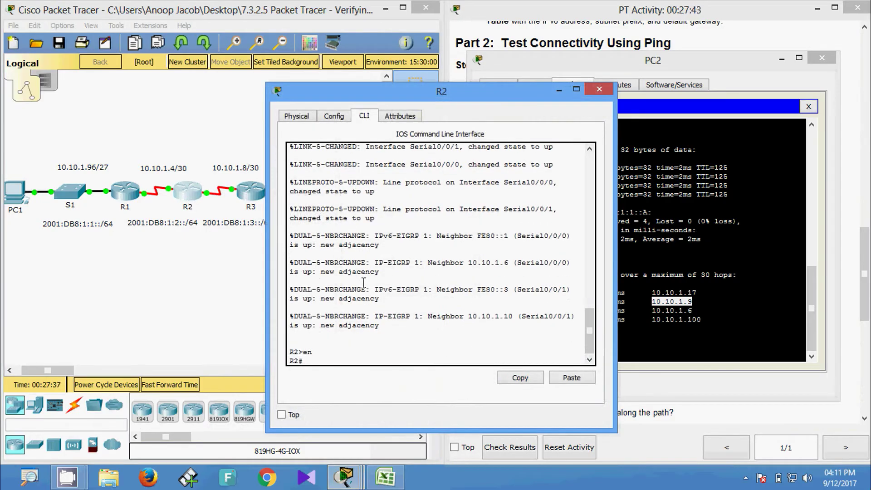
text(sh)
key(Tab)
text(ip inter)
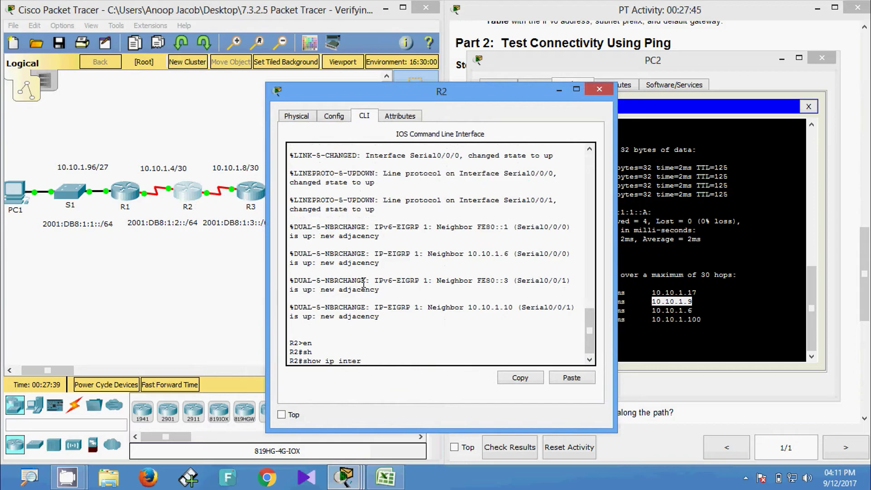
key(Tab)
text(b)
key(Tab)
key(Return)
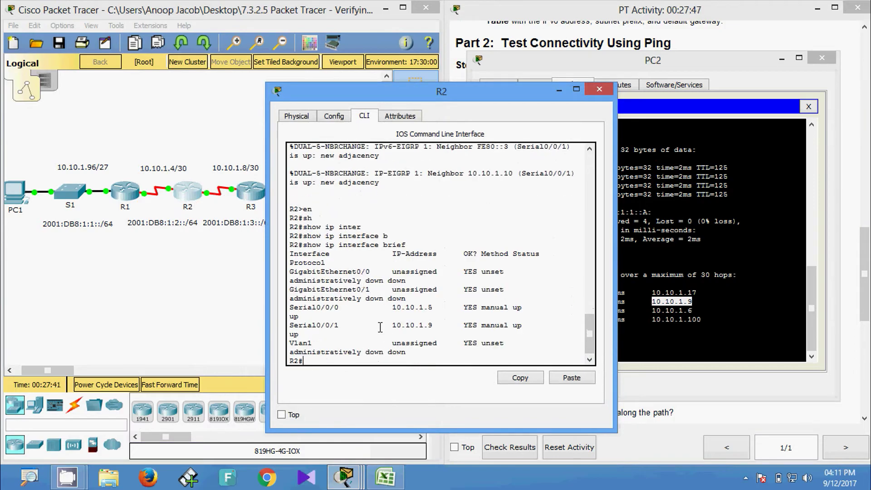
Highlight the 10.10.1.9 address and its Serial0/0/1 interface in R2's listing and close the R2 window
drag(381, 327, 421, 325)
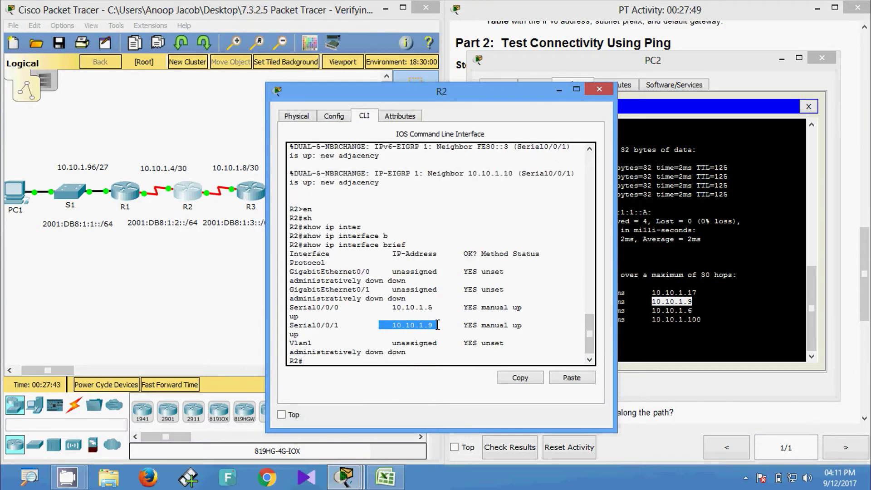
drag(357, 325, 289, 325)
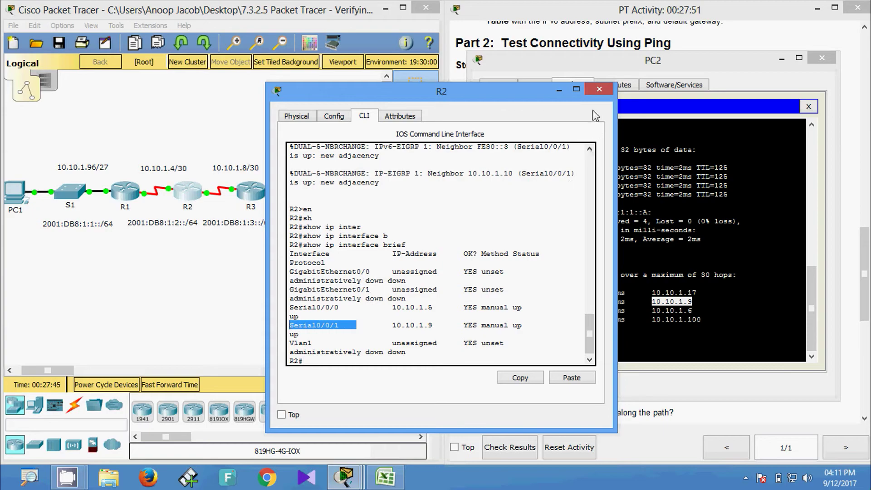
click(599, 90)
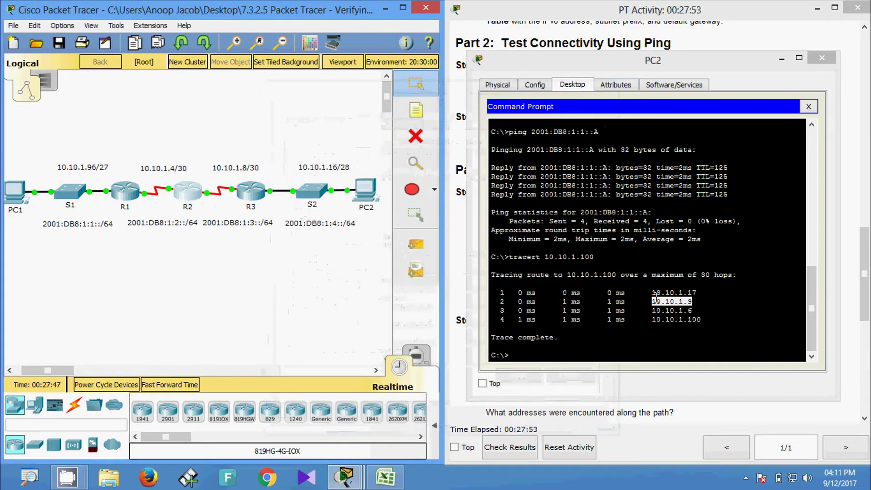
Highlight the third hop, 10.10.1.6, in PC2's trace and check it against R1's serial interface in the topology
drag(653, 312, 689, 312)
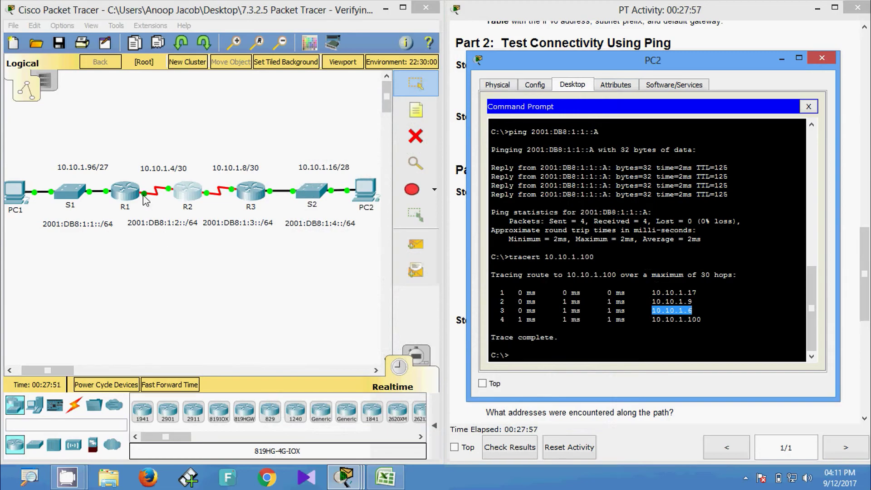
click(146, 212)
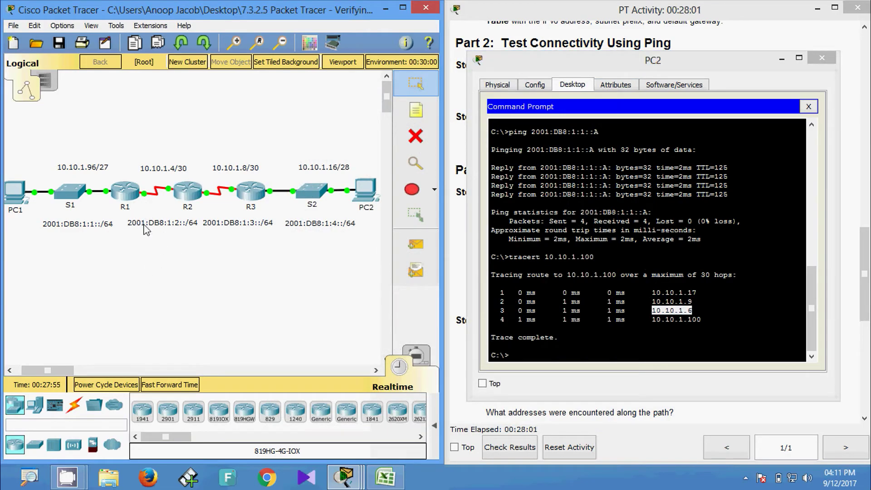
mouse_move(147, 199)
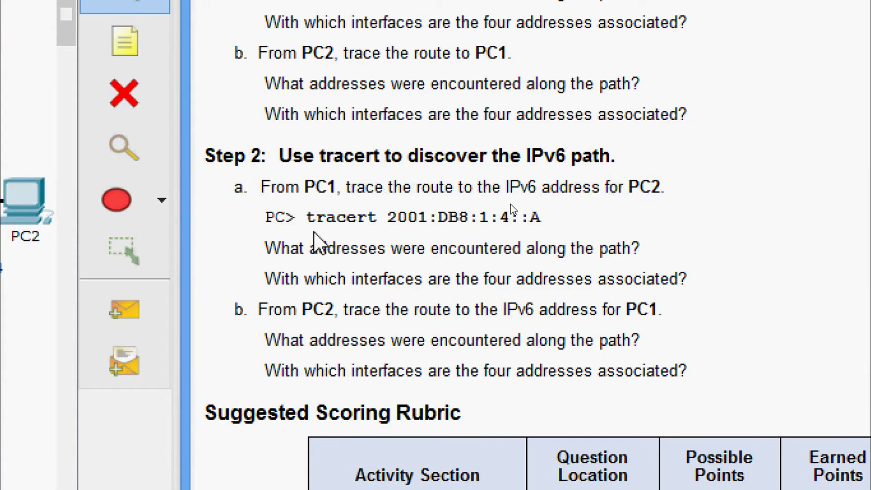
Copy the IPv6 address 2001:DB8:1:4::A from the tracert command in Part 3, Step 2 of the instructions
drag(307, 219, 325, 219)
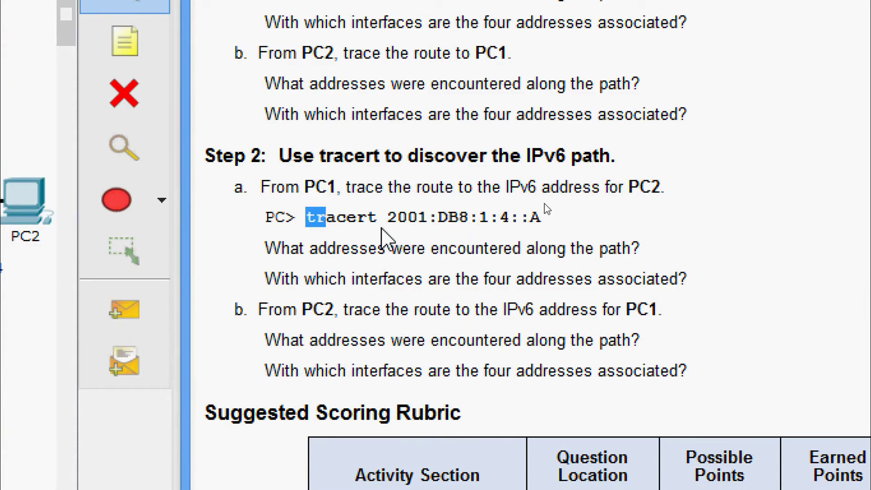
drag(393, 218, 551, 223)
key(ctrl+c)
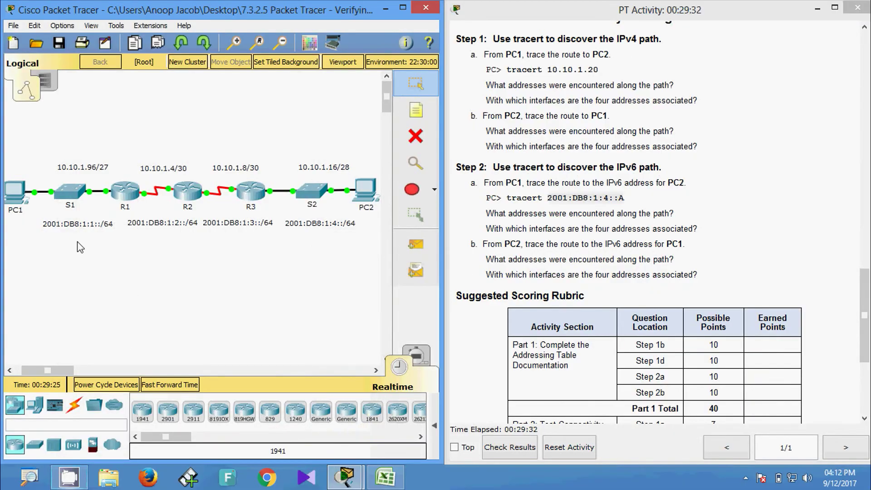
Run tracert 2001:DB8:1:4::A in the command prompt of PC1, pasting the copied address
click(15, 191)
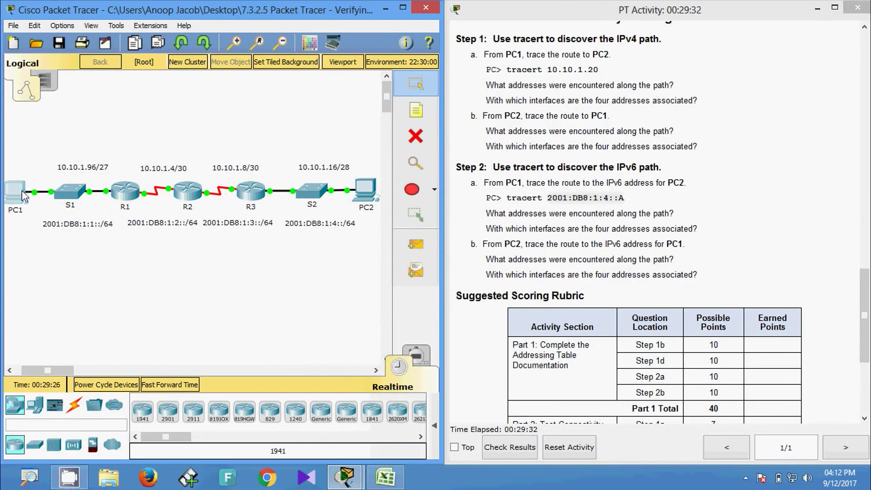
click(539, 173)
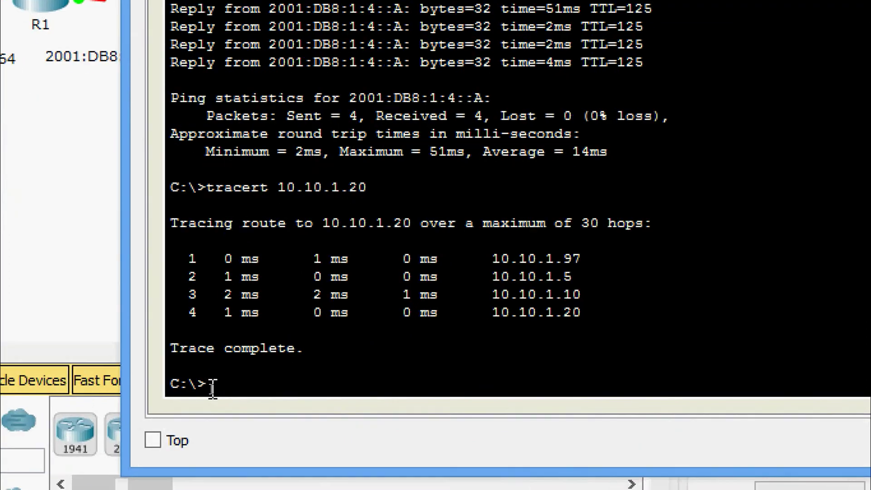
text(tracert)
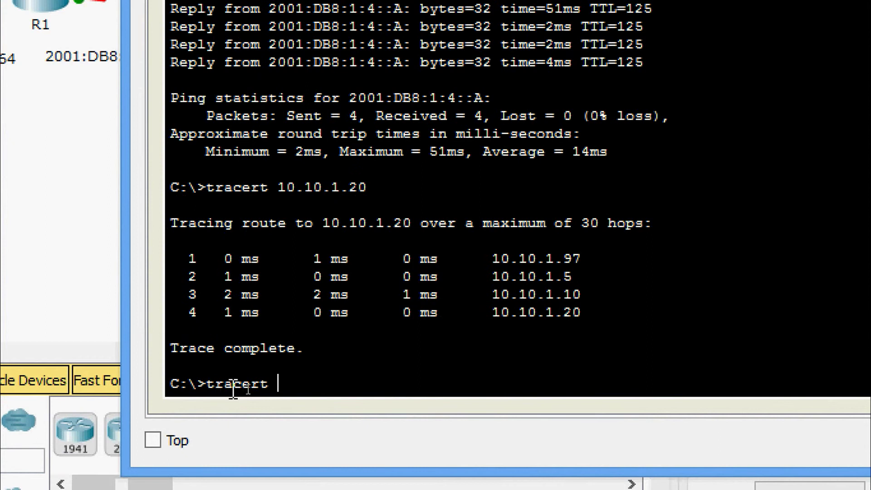
click(377, 429)
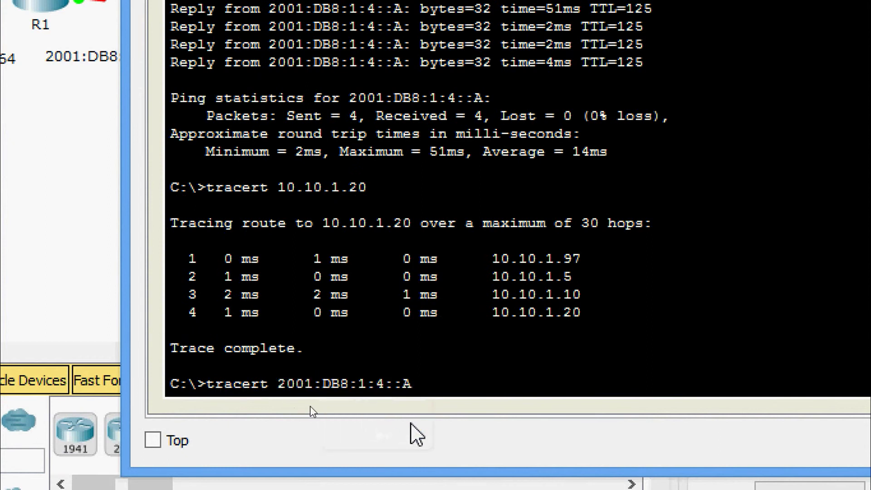
key(Return)
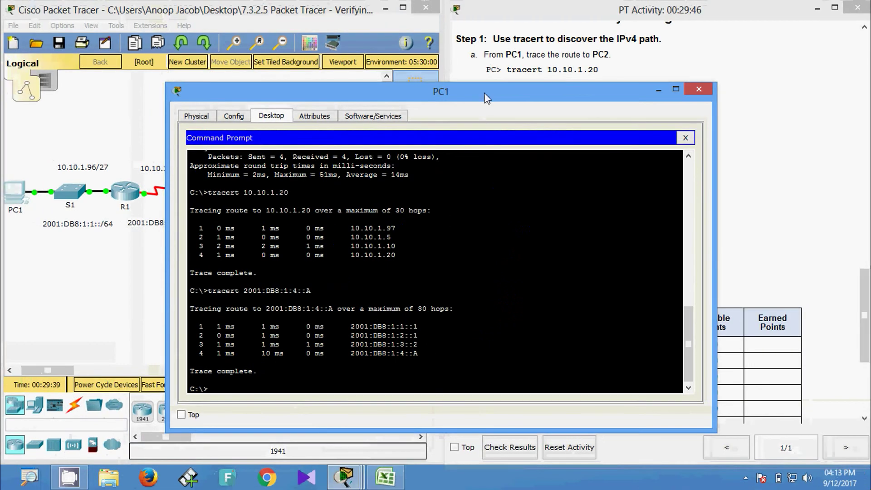
Narrow the PC1 window, move it clear of the instructions and highlight the four hops of its IPv6 trace
drag(484, 92, 457, 93)
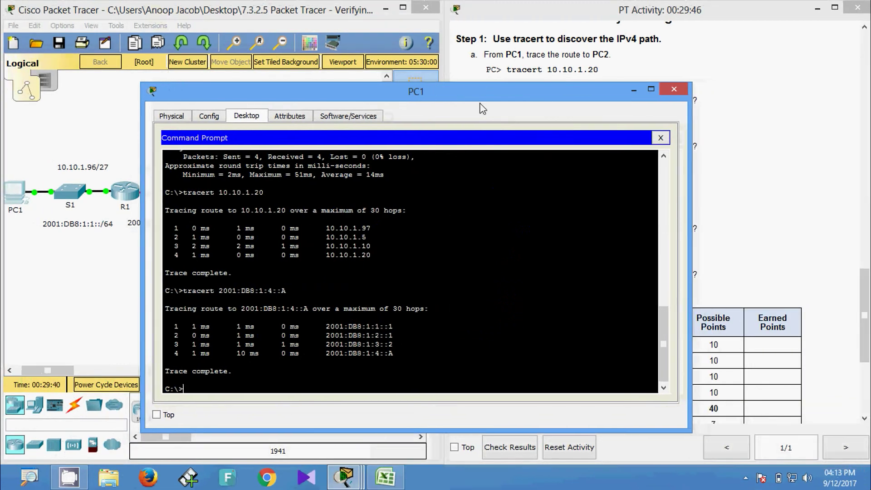
drag(689, 227, 515, 227)
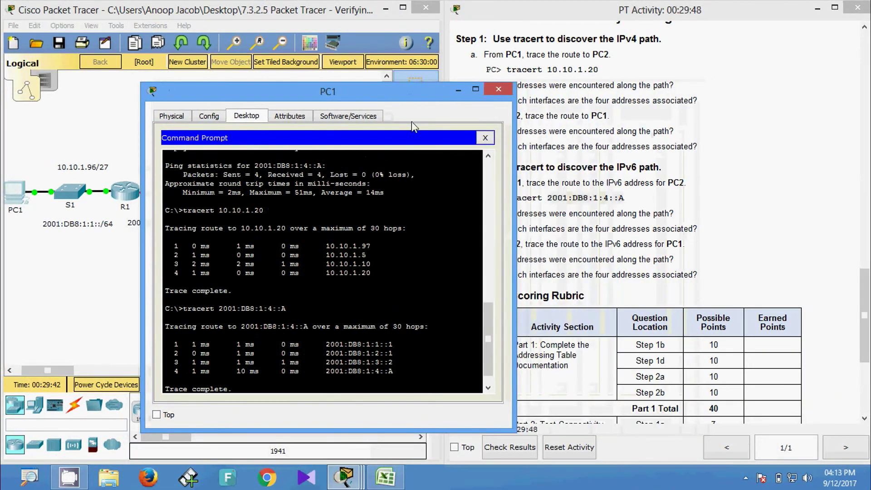
drag(402, 94, 325, 53)
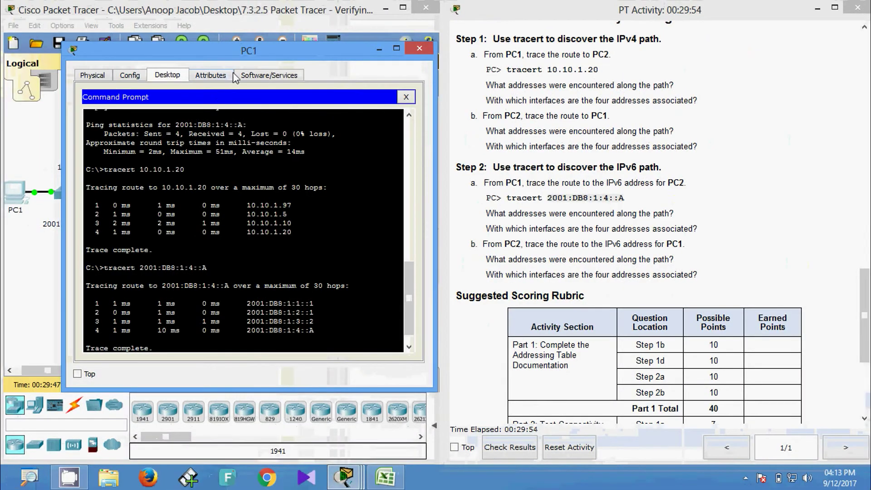
drag(237, 54, 470, 64)
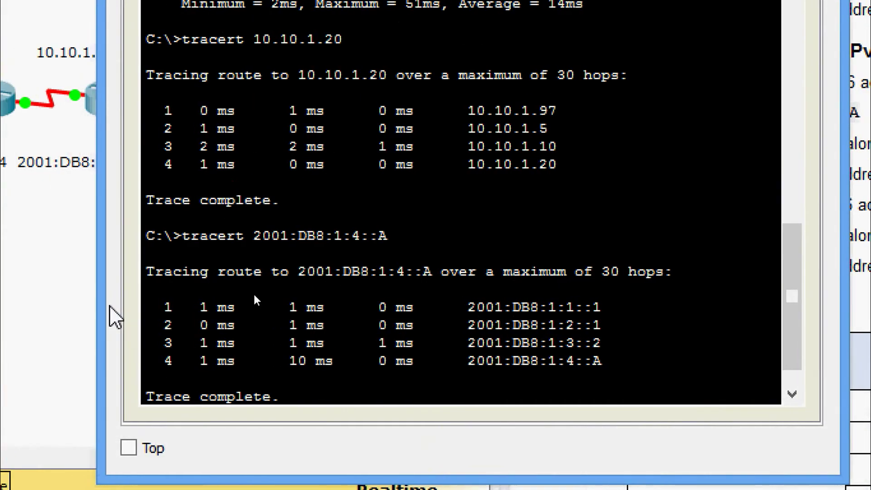
drag(155, 301, 634, 363)
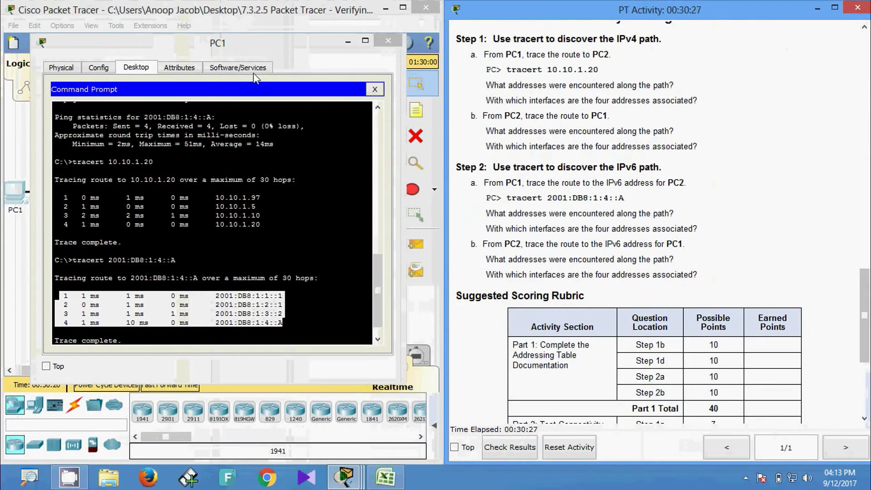
Move the PC1 window clear of the topology, highlight the first hop, 2001:DB8:1:1::1, and check it against R1's link to S1
drag(322, 53, 665, 51)
click(667, 282)
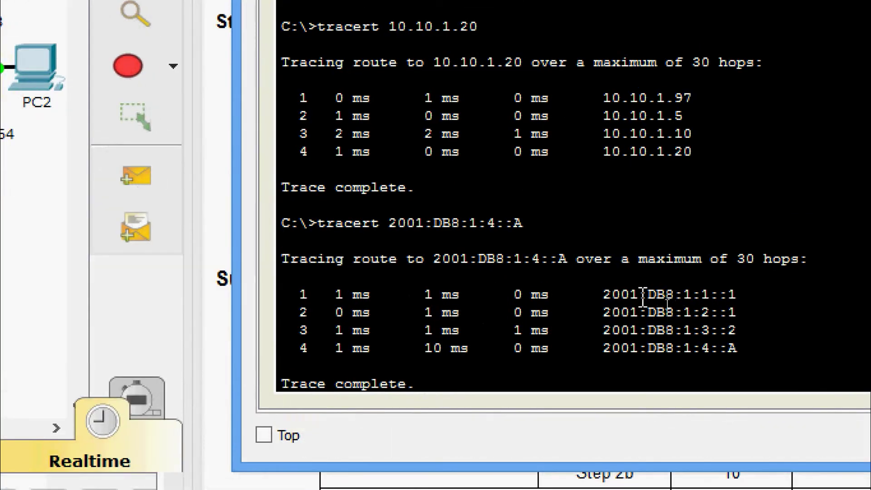
drag(603, 295, 745, 302)
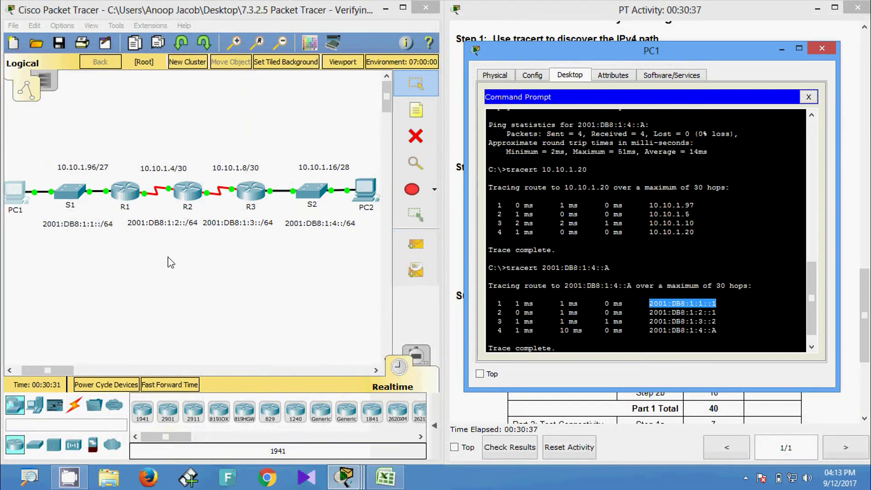
click(110, 221)
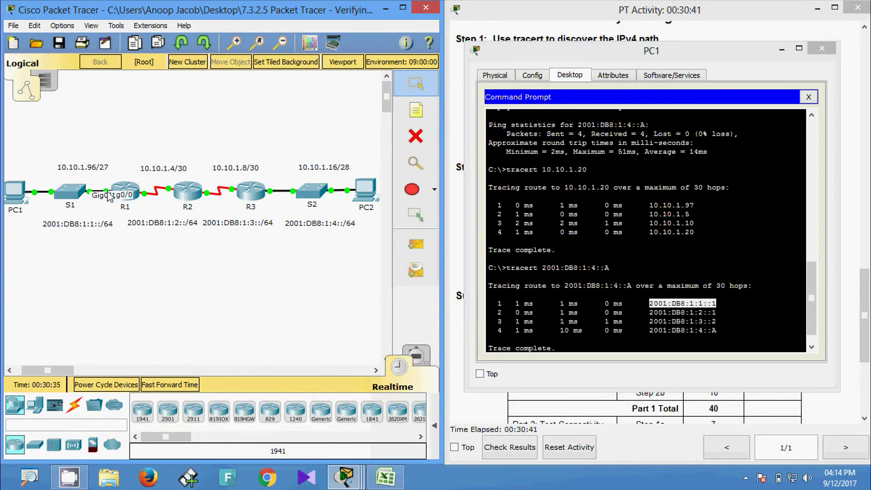
Open R1's command line and enter privileged EXEC mode with enable
click(131, 186)
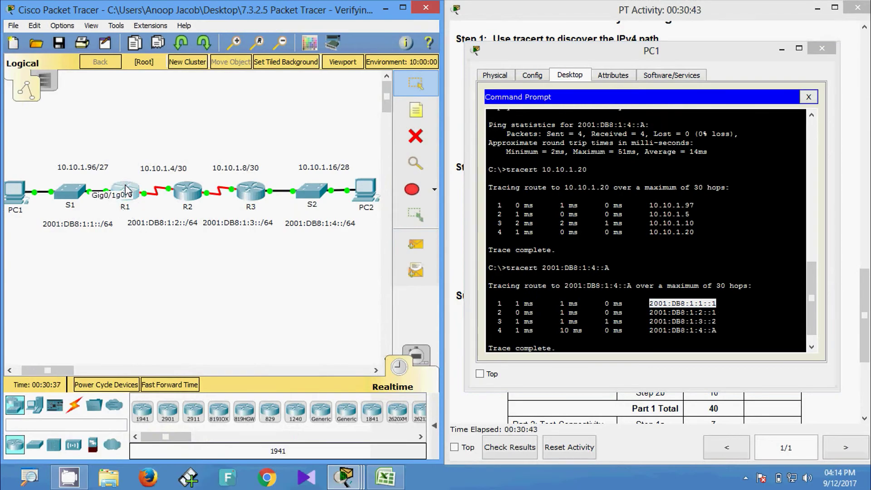
click(365, 117)
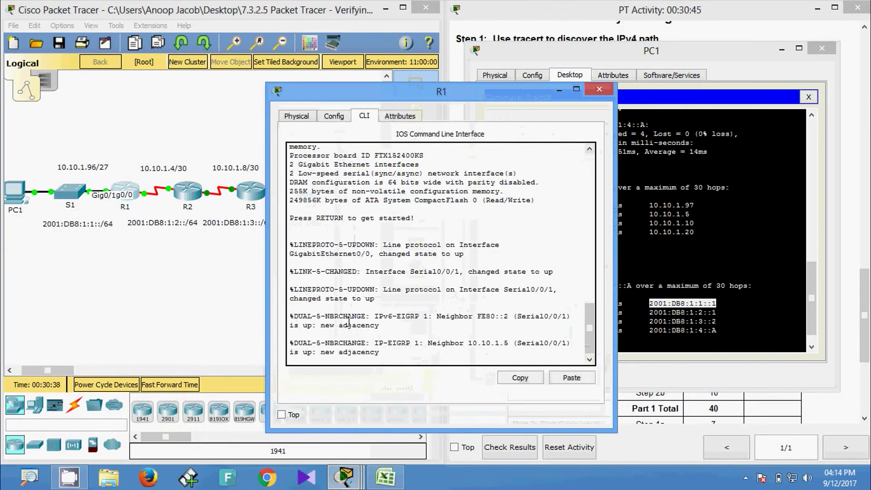
key(Return)
text(en)
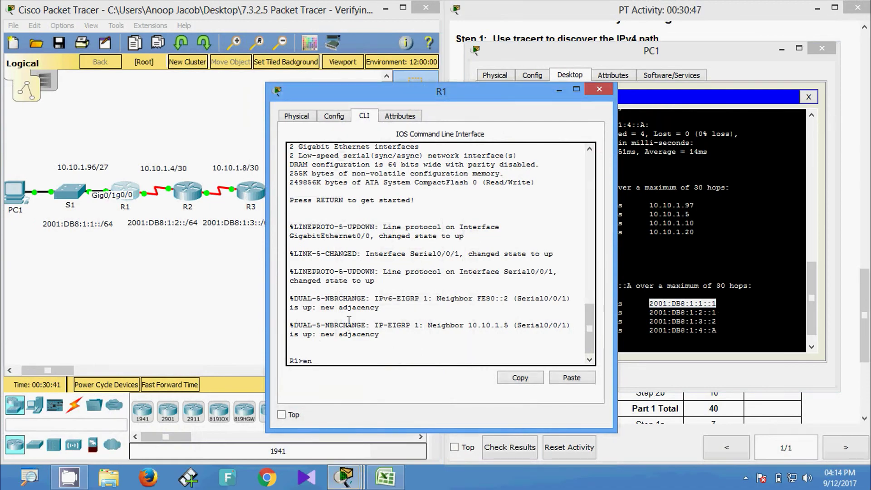
text(a)
key(Tab)
key(Return)
Run show ipv6 interface brief on R1 and highlight the 2001:DB8:1:1::1 address under GigabitEthernet0/0
text(sh)
key(Tab)
text(ip)
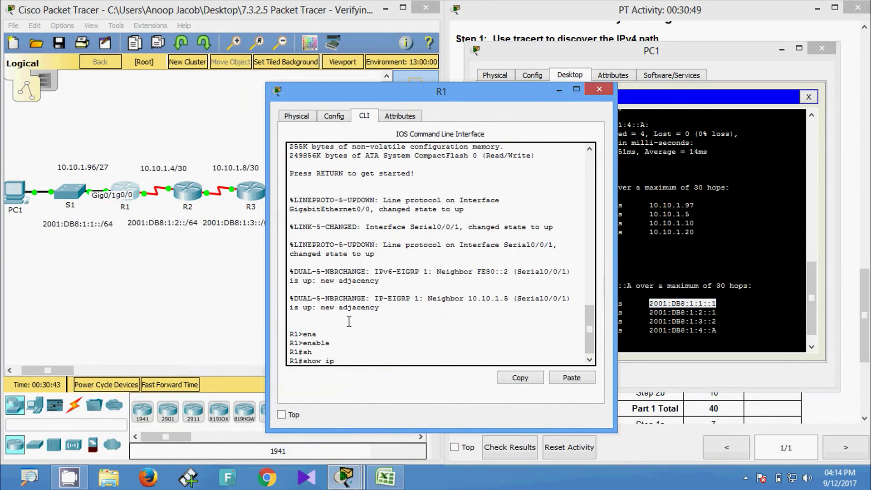
text(v)
key(Tab)
text(inter)
key(Tab)
text(b)
key(Tab)
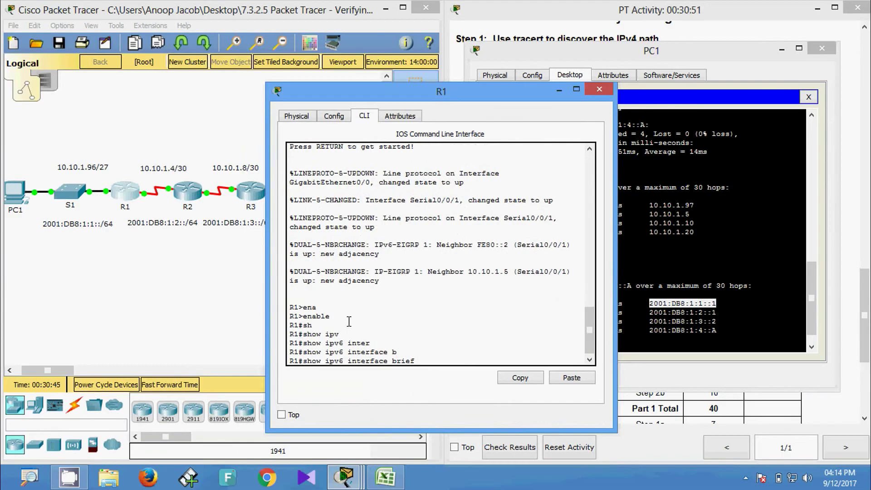
key(Return)
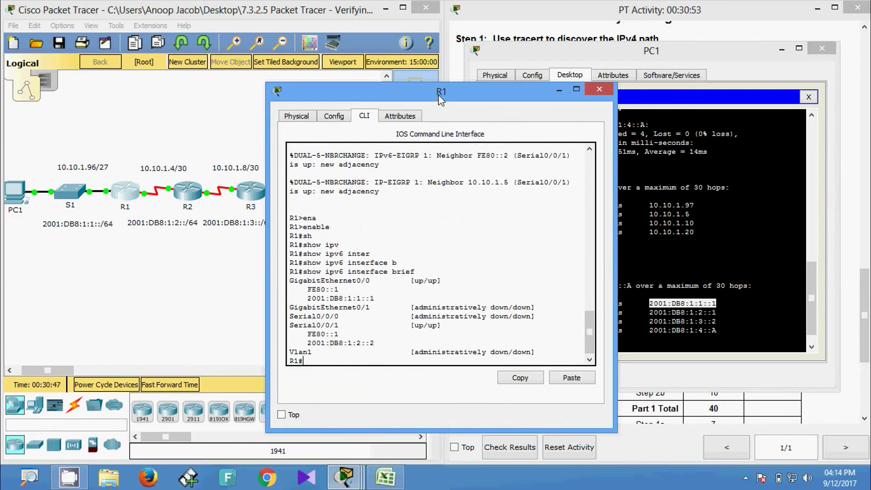
drag(439, 95, 407, 78)
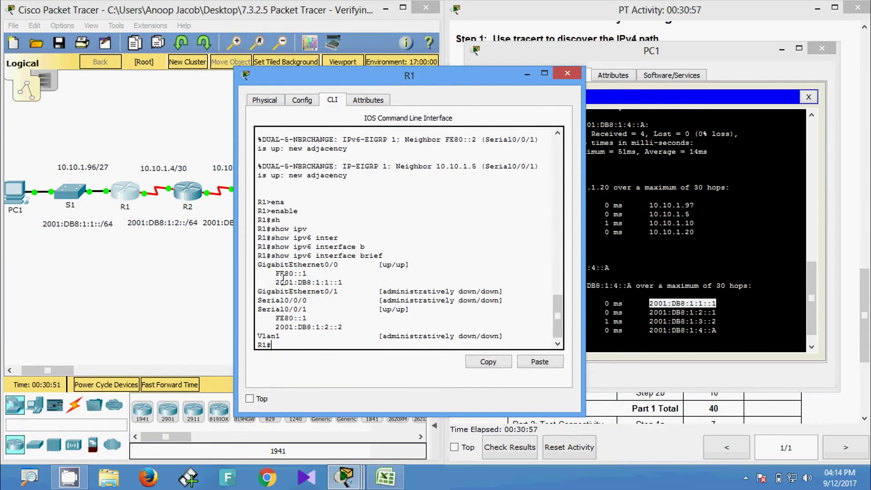
drag(277, 284, 344, 285)
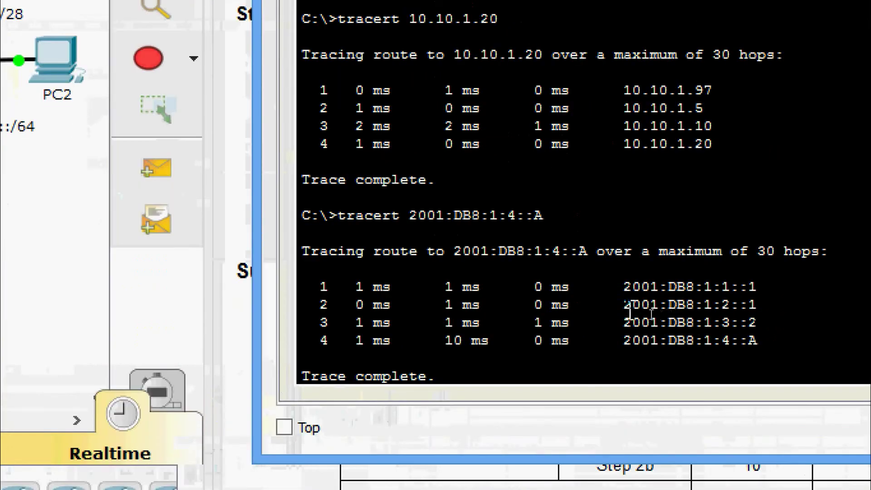
Highlight the second and third hops, 2001:DB8:1:2::1 and 2001:DB8:1:3::2, in PC1's trace and check them against the R2 and R3 serial interfaces
drag(639, 310, 728, 312)
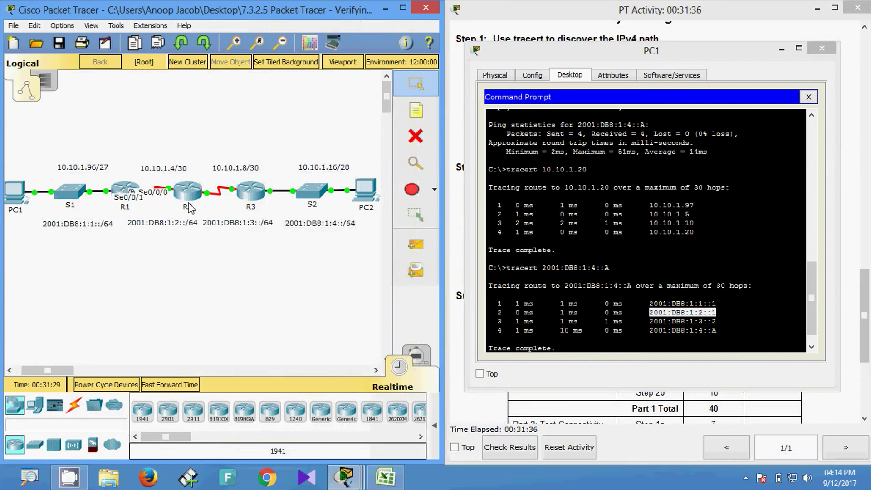
drag(650, 322, 717, 322)
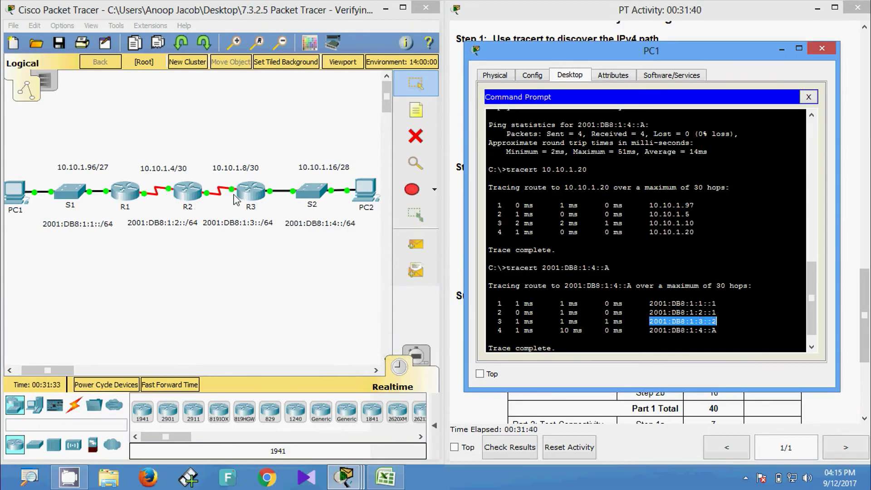
click(236, 258)
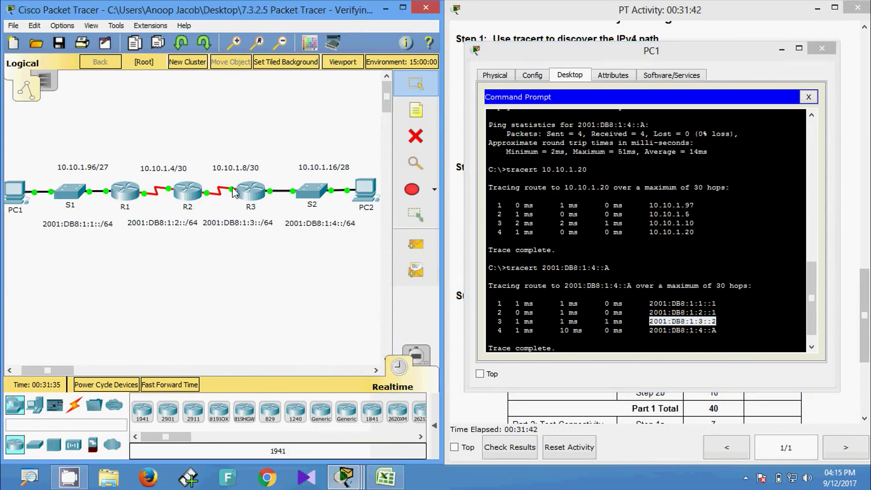
mouse_move(234, 192)
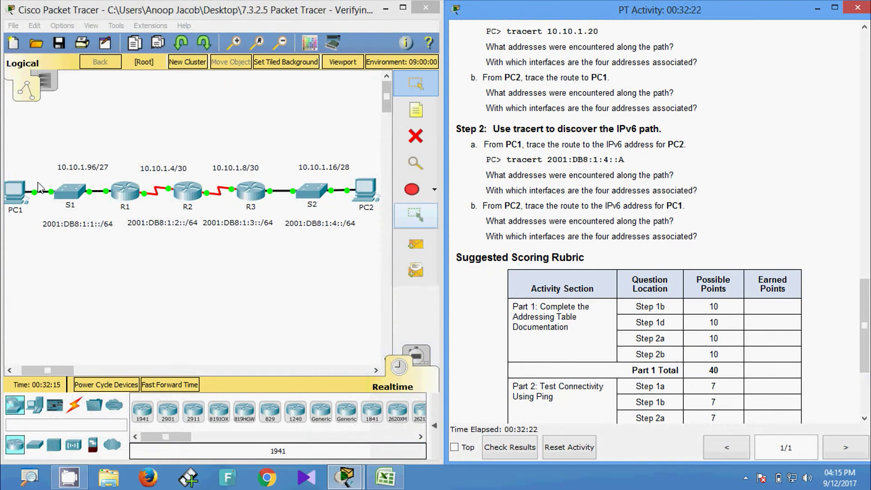
Copy PC1's IPv6 address, 2001:DB8:1:1::A, from the ipv6config output in its command prompt and close the PC1 window
click(17, 192)
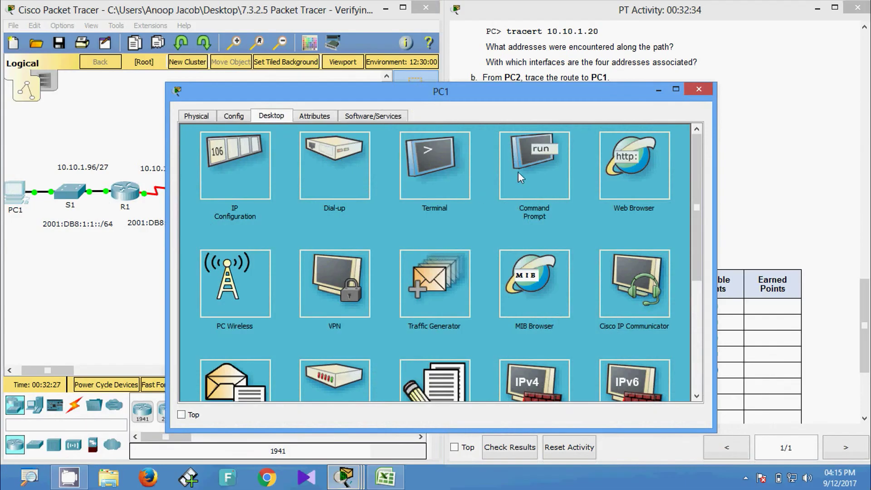
click(518, 171)
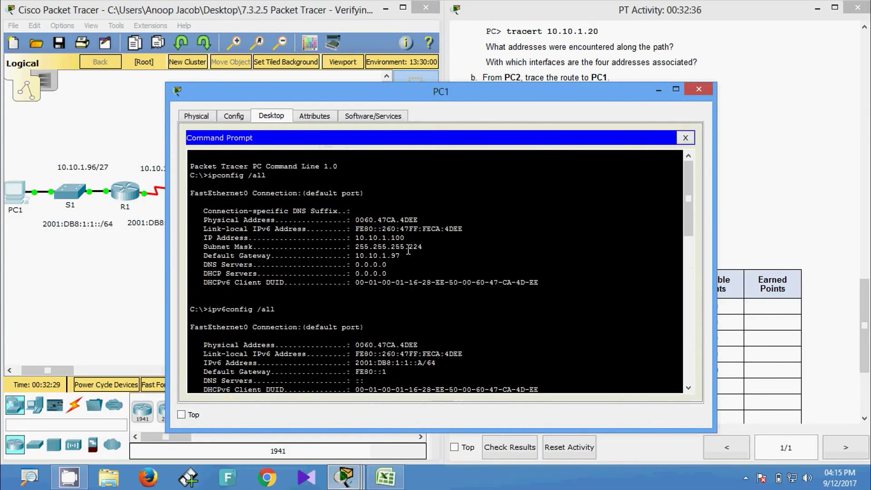
scroll(408, 250, down, 2)
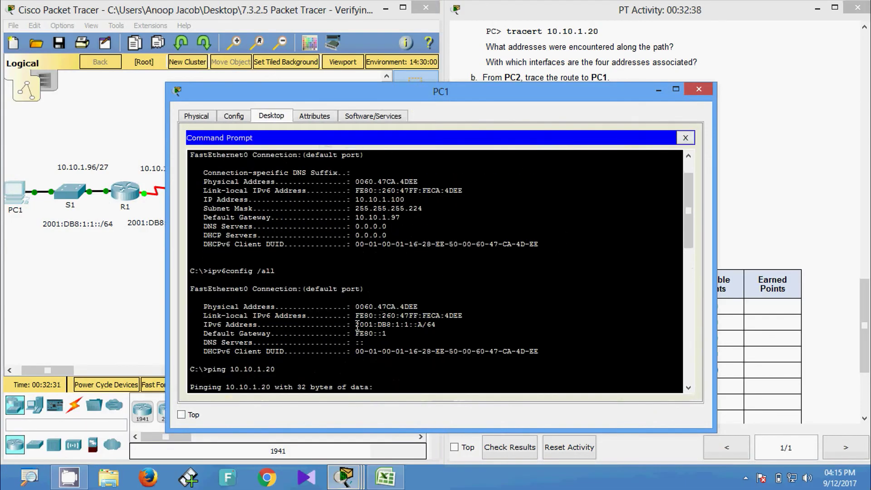
drag(357, 324, 423, 329)
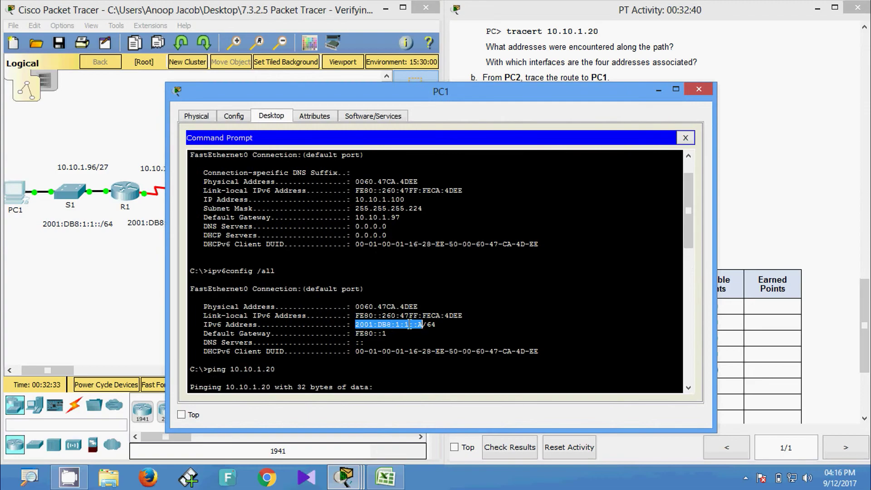
right_click(410, 325)
click(435, 333)
click(699, 89)
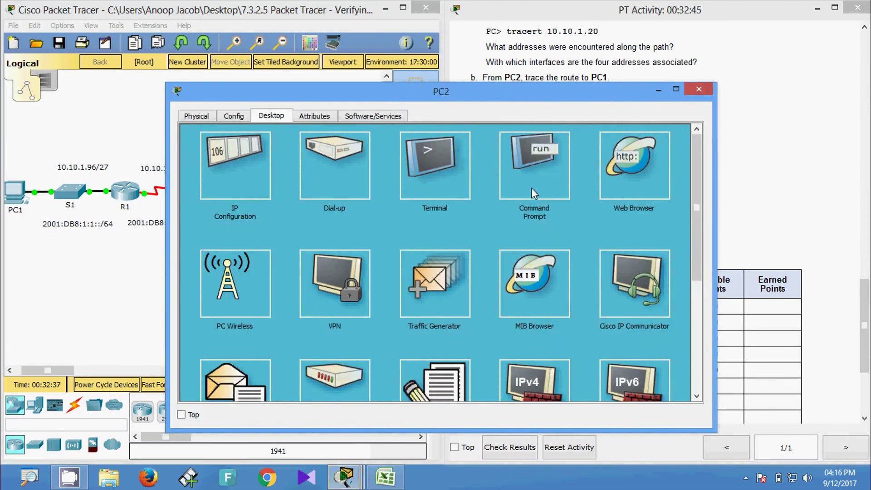
Run tracert 2001:DB8:1:1::A in the command prompt of PC2, pasting the copied address
click(532, 187)
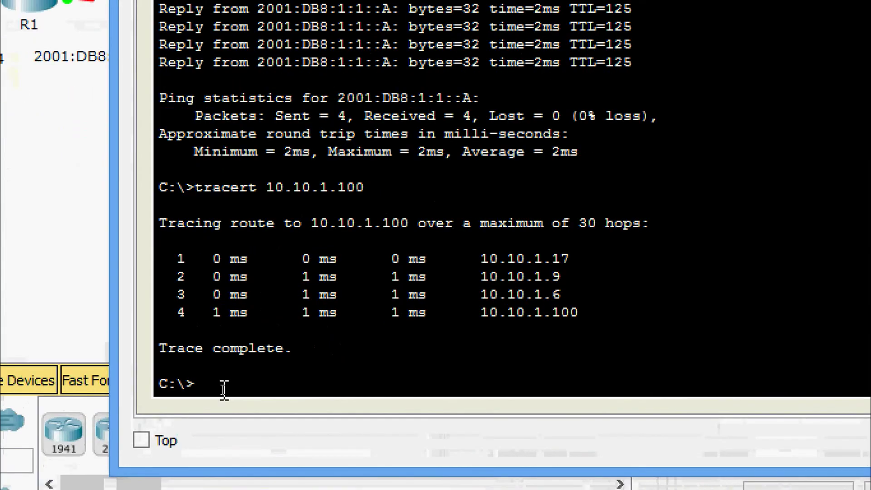
text(tracert)
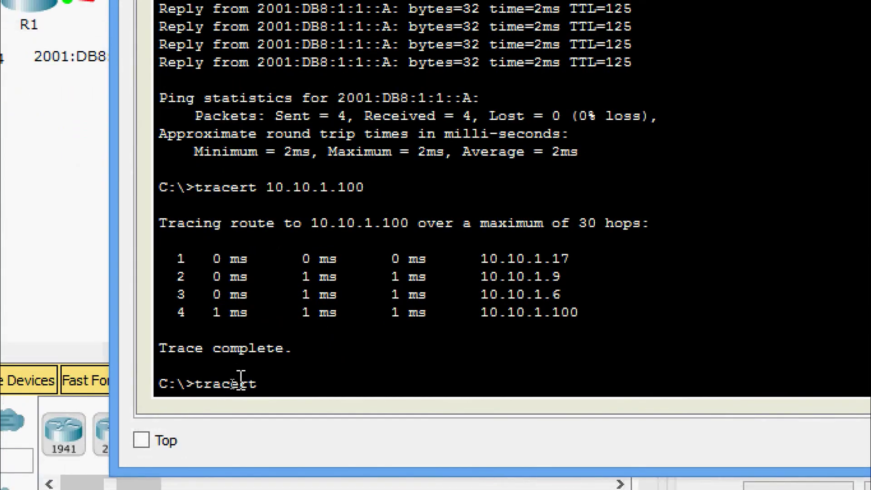
right_click(295, 379)
click(323, 420)
key(Return)
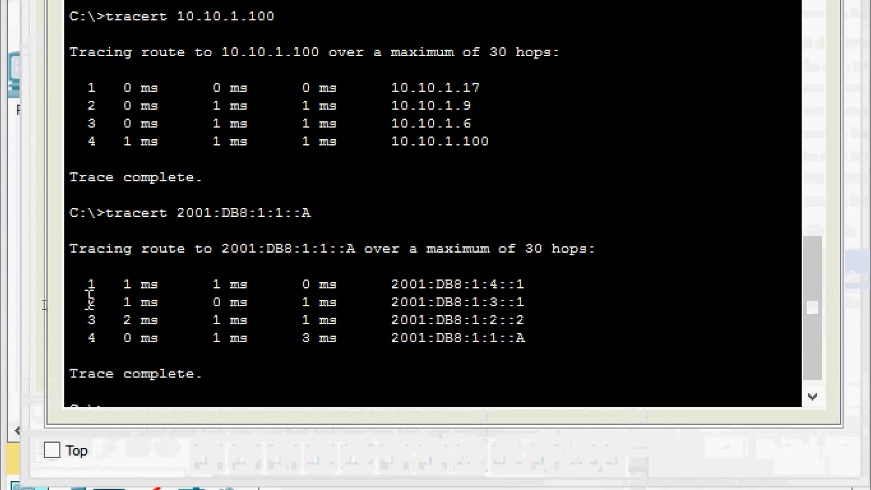
Highlight the hops of PC2's IPv6 trace, then check the first one, 2001:DB8:1:4::1, against R3's interface toward S2 in the topology
drag(81, 283, 543, 356)
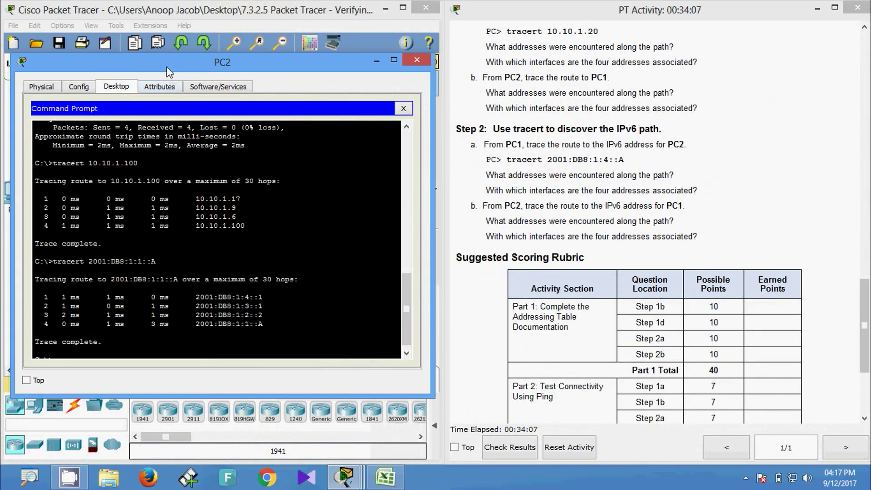
drag(167, 66, 617, 68)
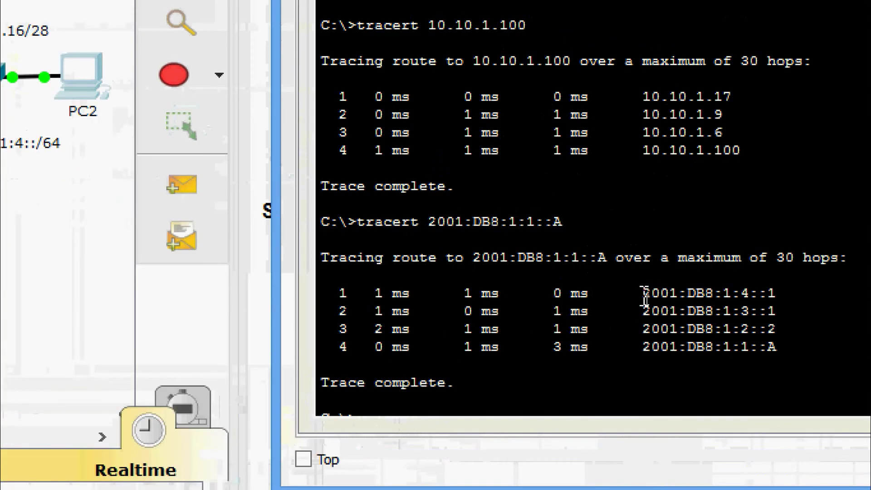
drag(646, 298, 713, 297)
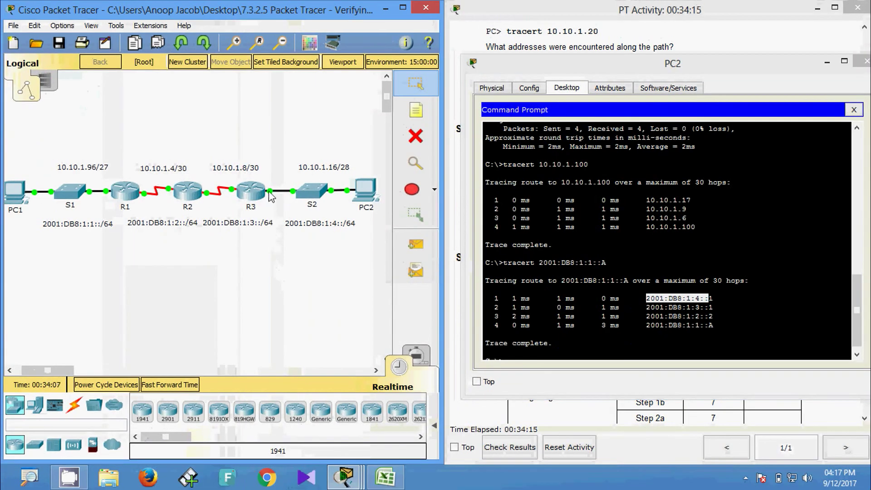
mouse_move(270, 195)
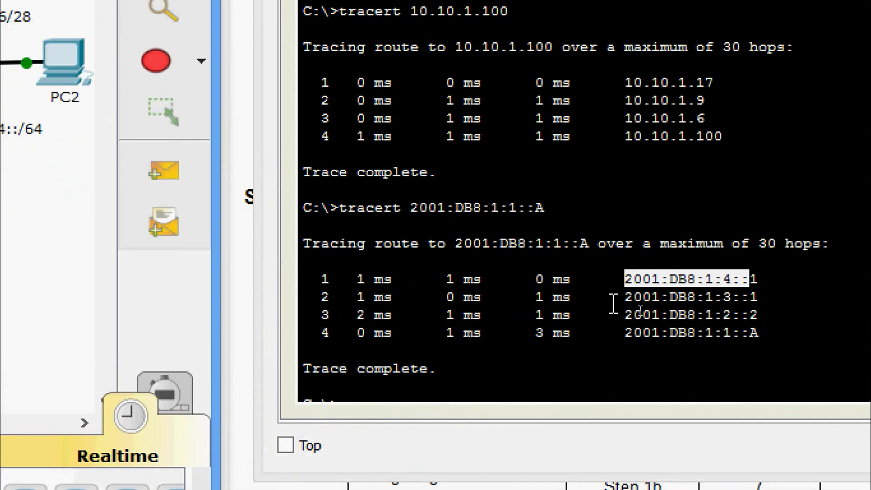
Highlight the second hop, 2001:DB8:1:3::1, in PC2's IPv6 trace and open router R2 to check its serial interface toward R3
drag(631, 305, 758, 297)
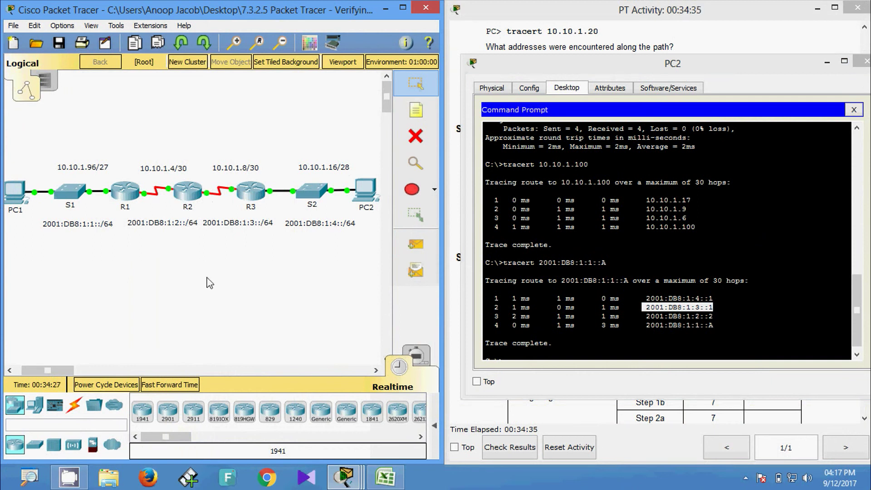
mouse_move(209, 200)
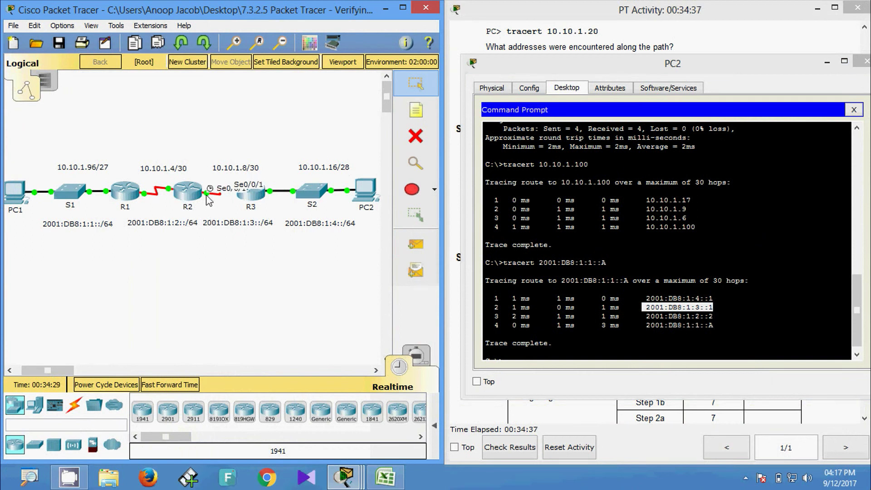
click(188, 191)
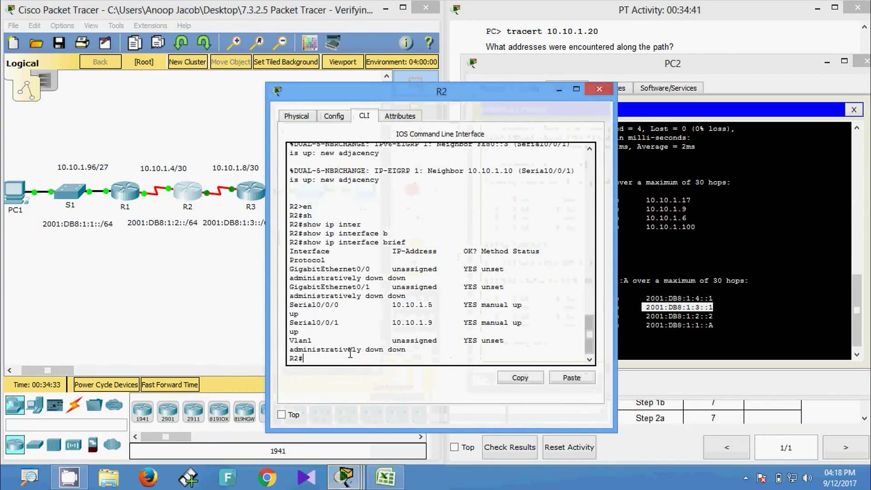
Run show ipv6 interface brief on R2, highlight the IPv6 global address of Serial0/0/1, and close the R2 window
text(sh)
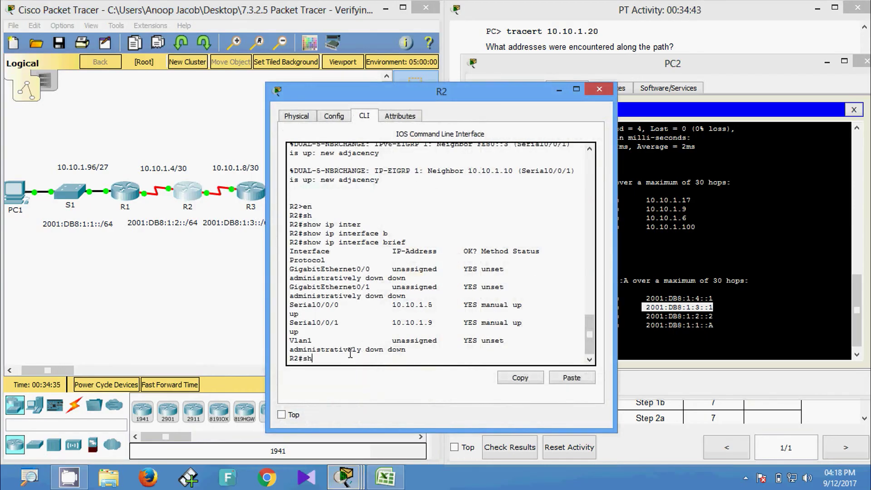
key(Tab)
text(ipv)
key(Tab)
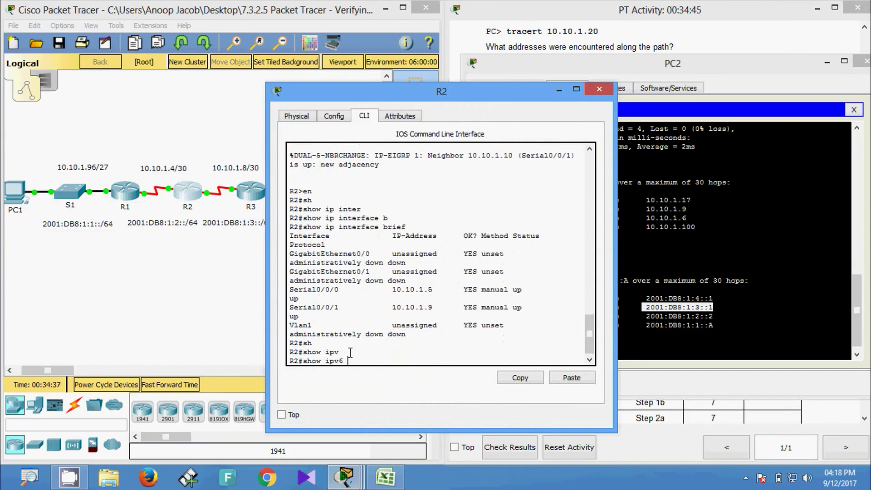
text(inter)
key(Tab)
text(b)
key(Tab)
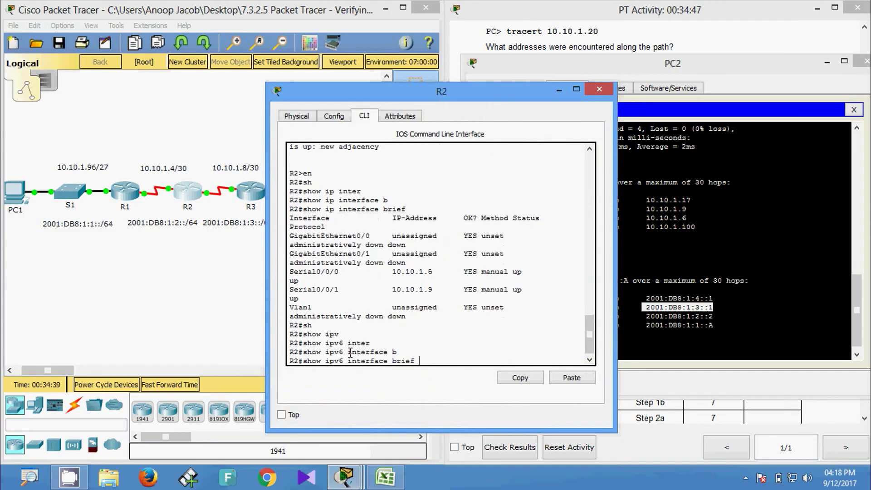
key(Return)
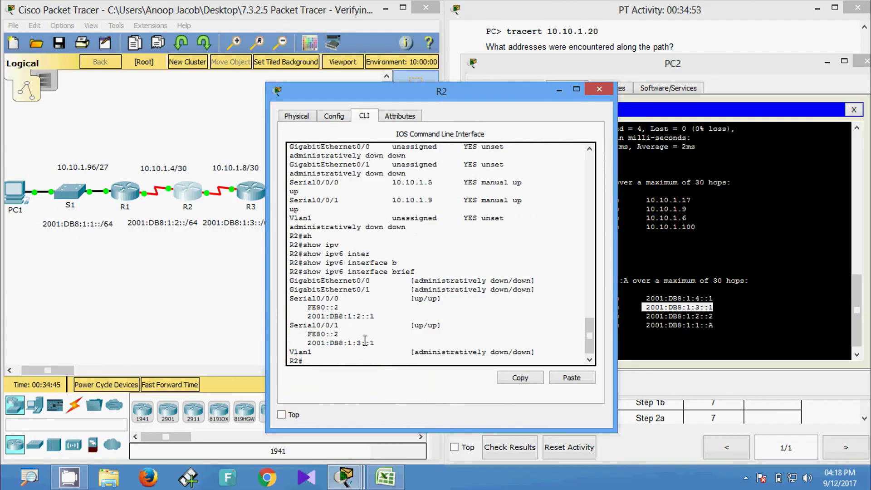
drag(294, 328, 387, 344)
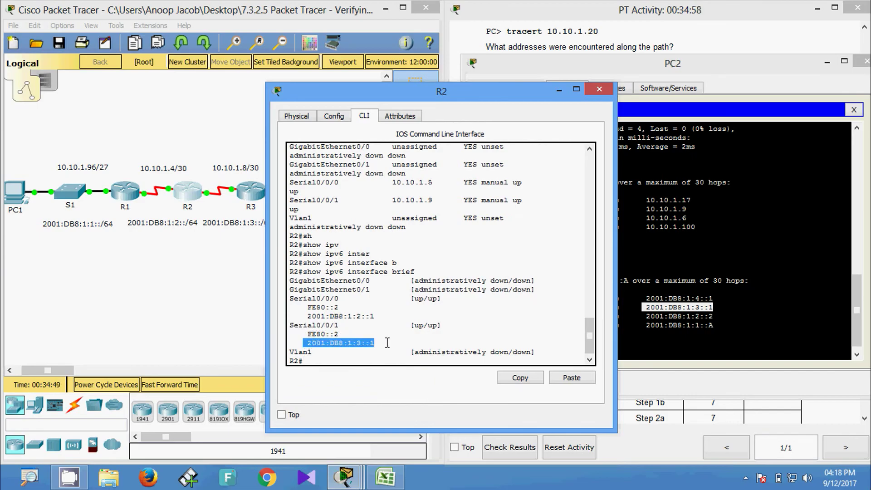
click(599, 89)
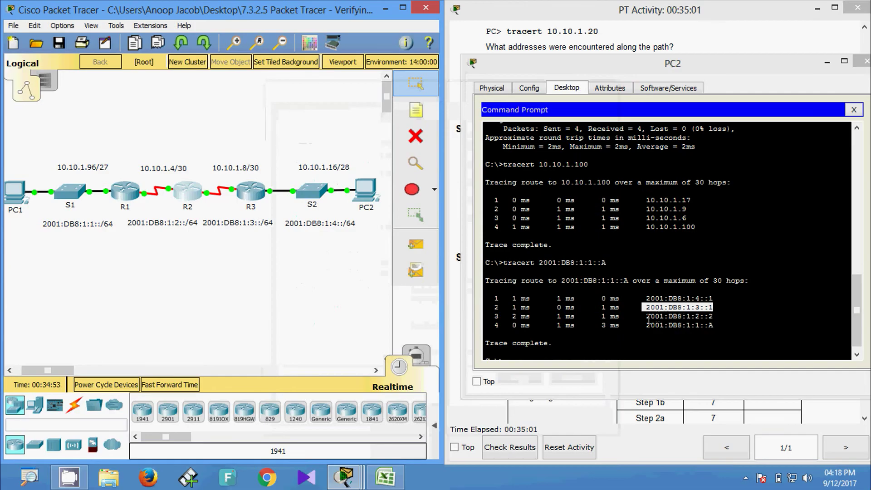
Highlight the third and fourth hops, 2001:DB8:1:2::2 and 2001:DB8:1:1::A, in PC2's trace and check the third against R1's serial interface
drag(646, 317, 713, 316)
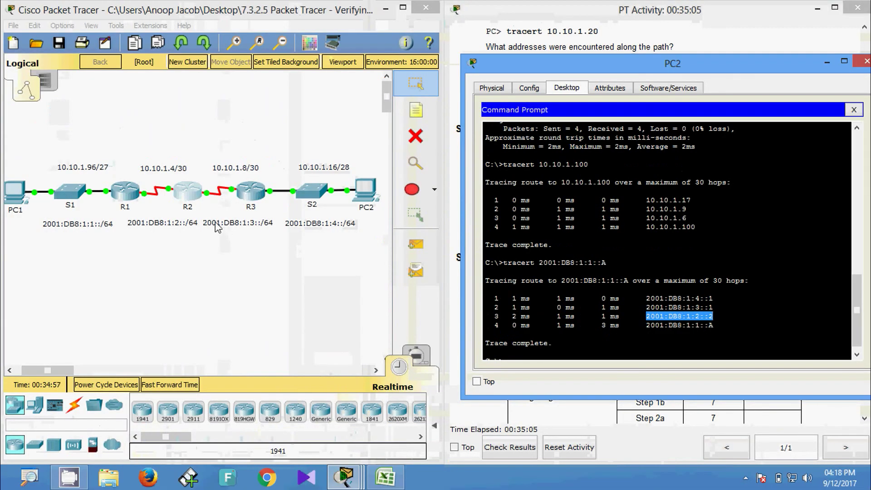
click(149, 273)
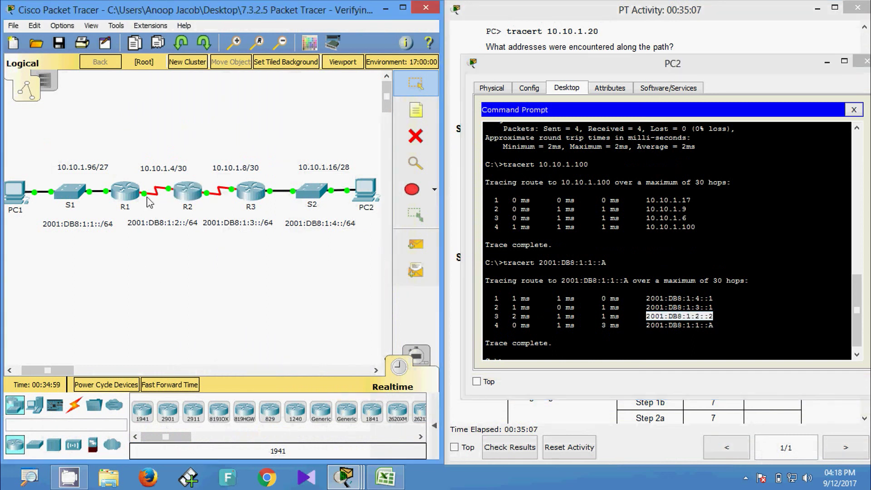
mouse_move(147, 200)
drag(641, 326, 720, 328)
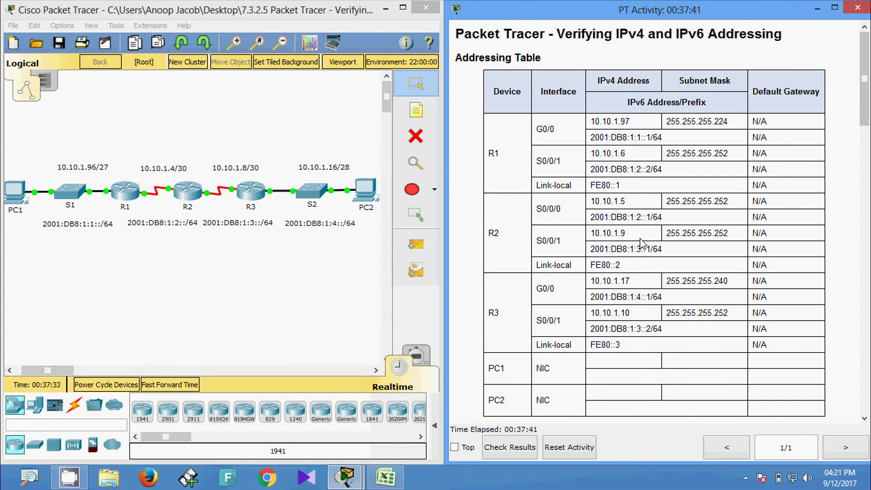
click(313, 112)
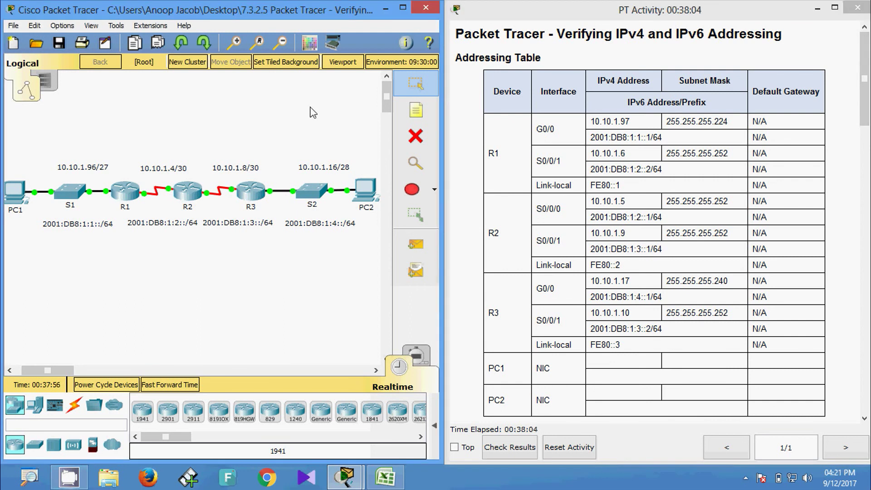